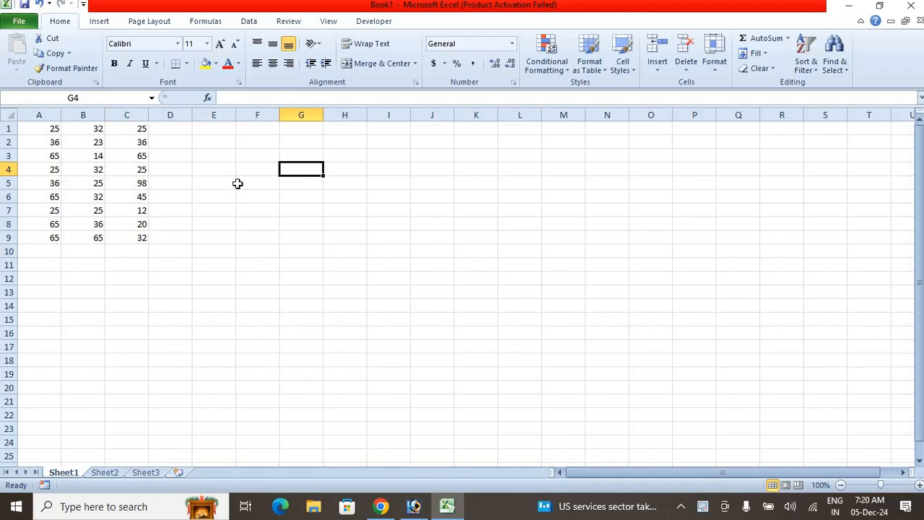
- Enter the person's full name in cell G4 and fit column G to the width of the entry
{"action": "left_click", "coordinate": [260, 177]}
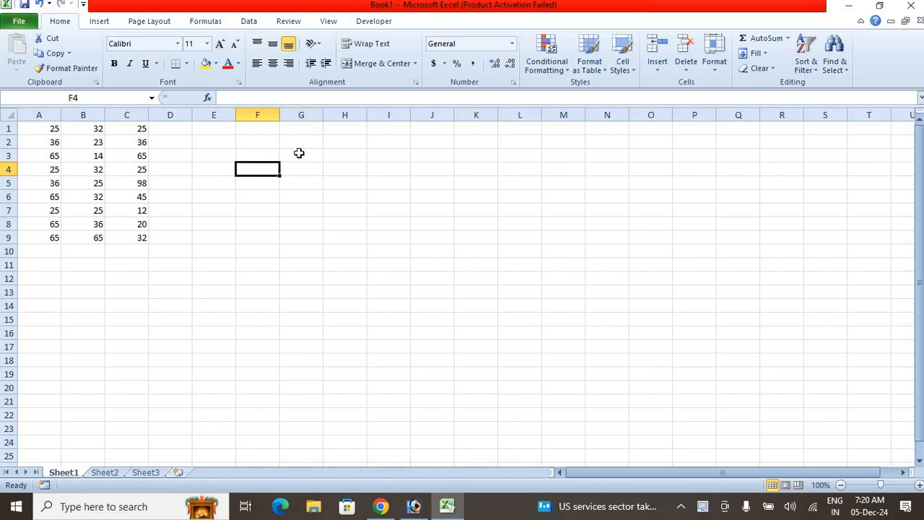
{"action": "left_click", "coordinate": [296, 168]}
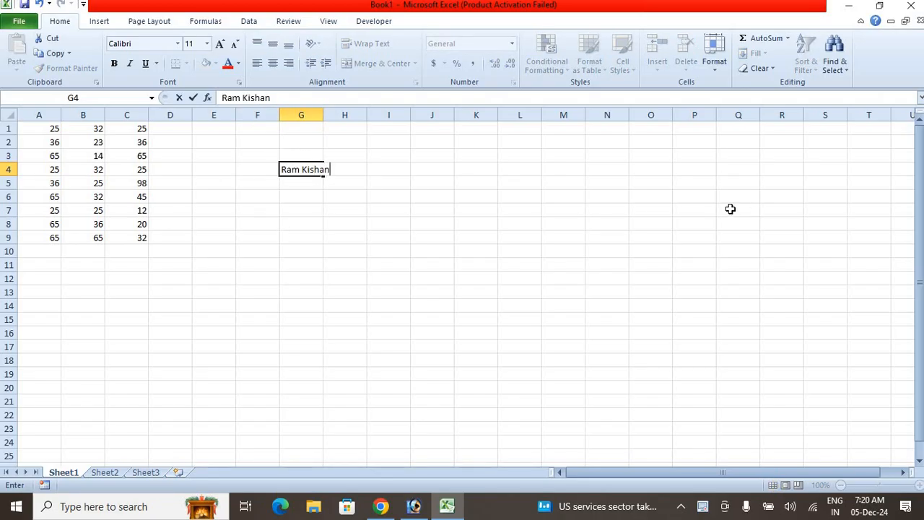
{"action": "left_click", "coordinate": [312, 211]}
{"action": "double_click", "coordinate": [326, 116]}
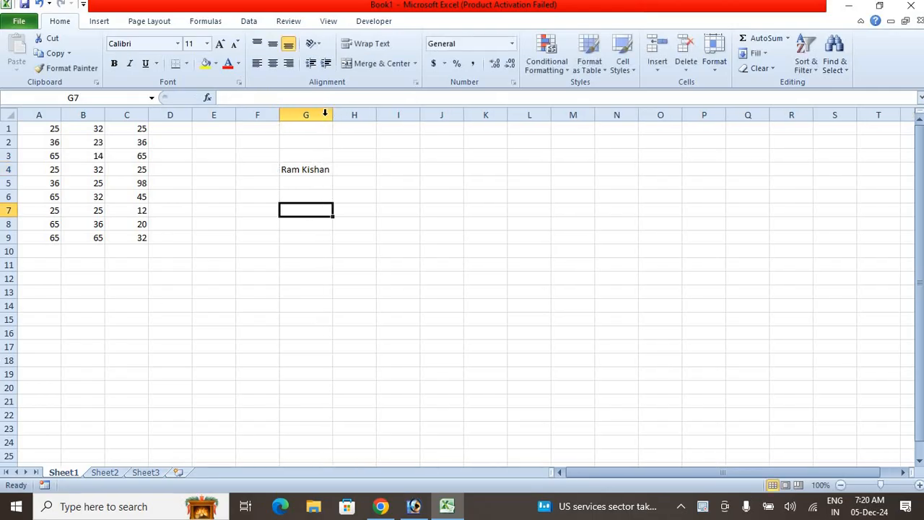
- Copy the name from cell G4 into cell I5
{"action": "left_click", "coordinate": [323, 166]}
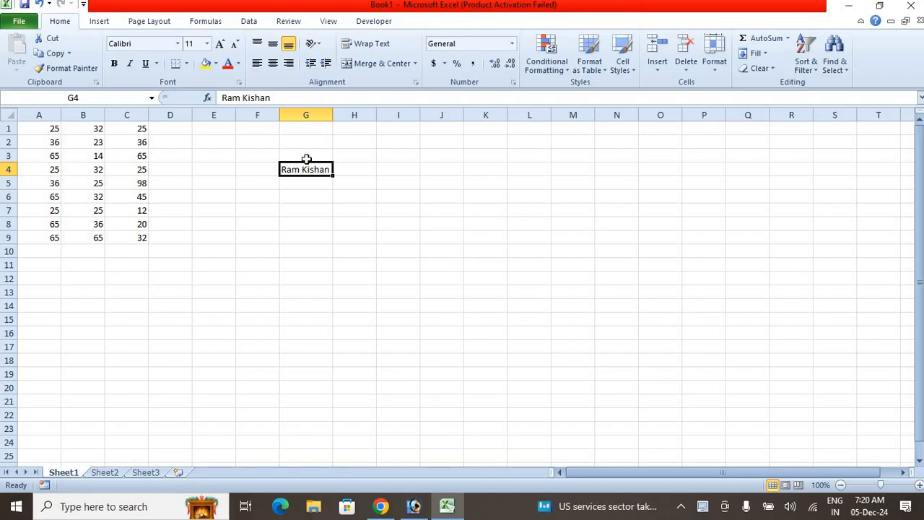
{"action": "key", "text": "ctrl+c"}
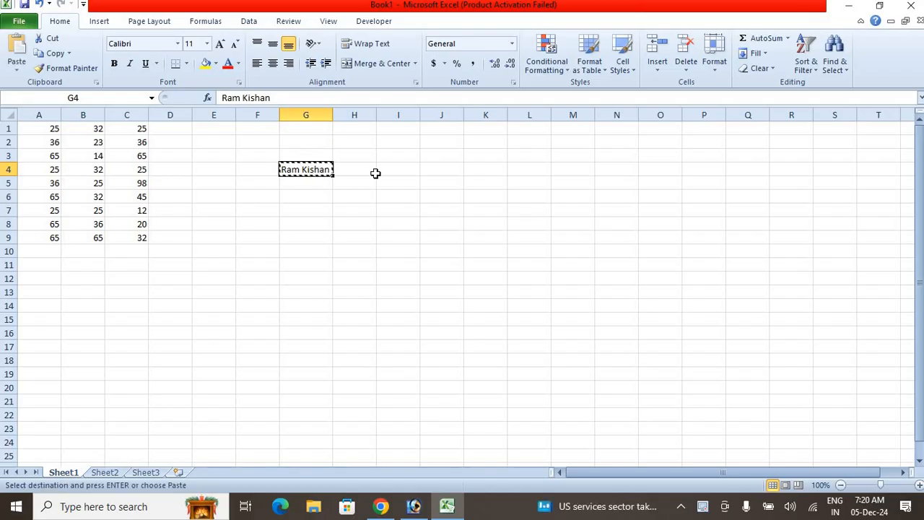
{"action": "left_click", "coordinate": [375, 173]}
{"action": "left_click", "coordinate": [408, 183]}
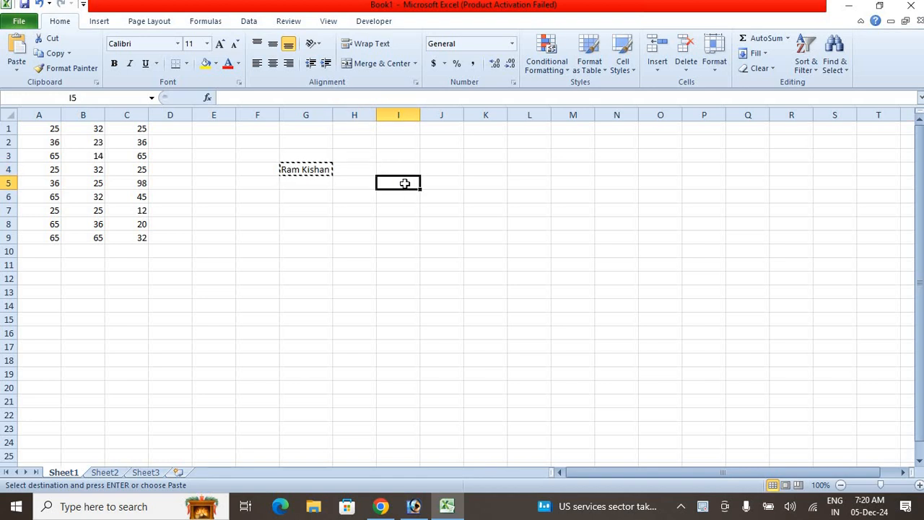
{"action": "key", "text": "ctrl+v"}
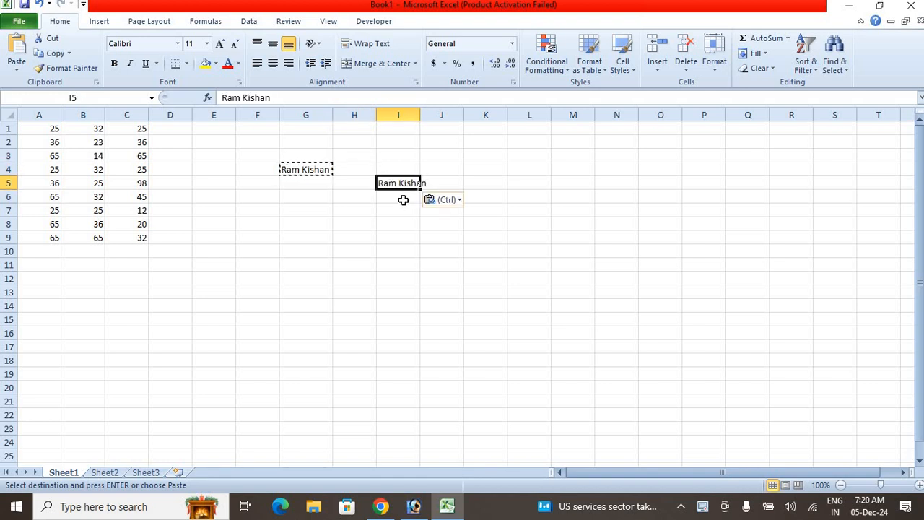
- Move the name from cell G4 to cell H7
{"action": "left_click", "coordinate": [317, 171]}
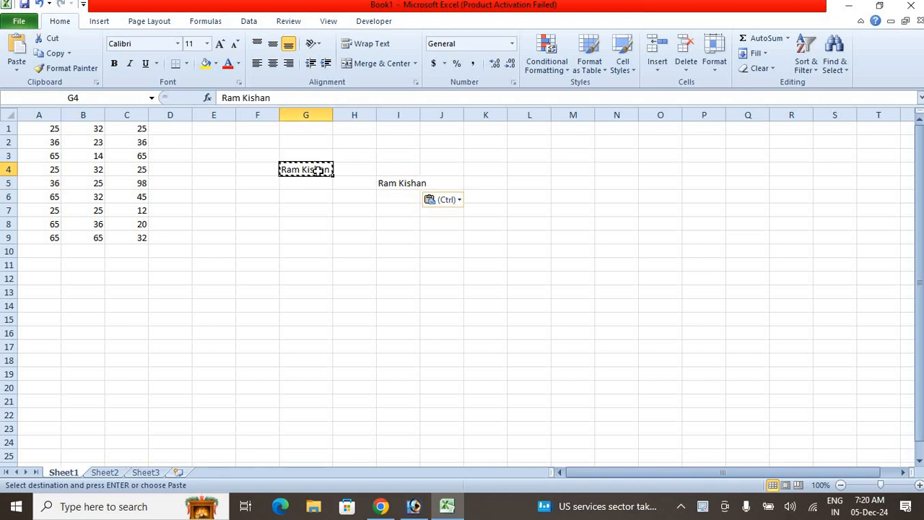
{"action": "left_click", "coordinate": [359, 209]}
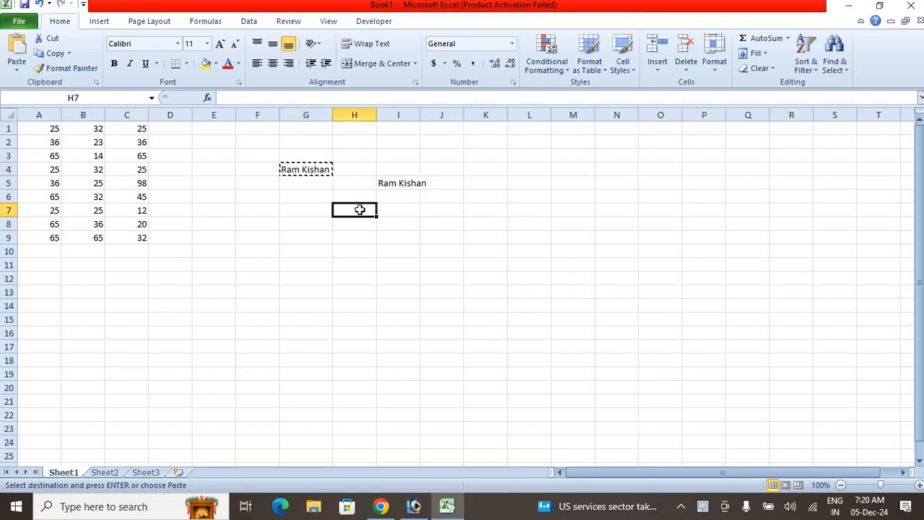
{"action": "key", "text": "Return"}
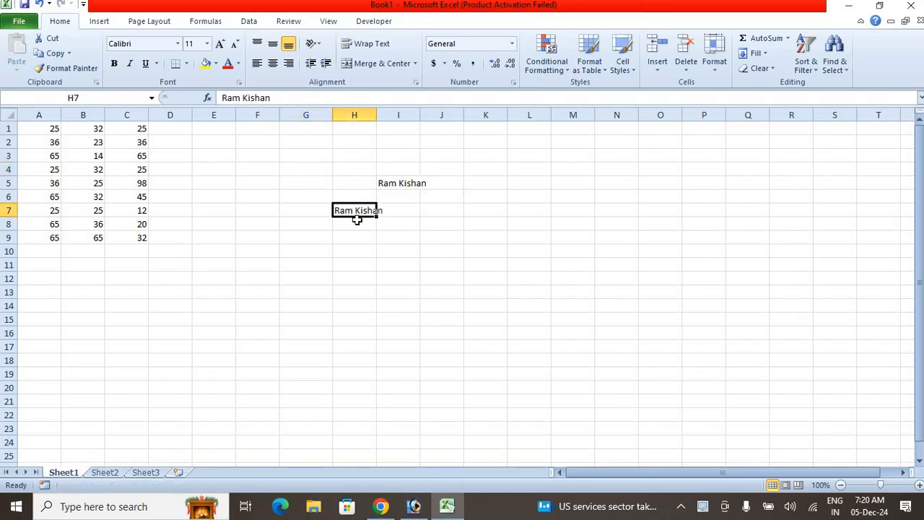
- Widen column I to fit the name in I5 and format that cell's text as bold, italic, underlined and red
{"action": "left_click", "coordinate": [65, 72]}
{"action": "left_click", "coordinate": [379, 184]}
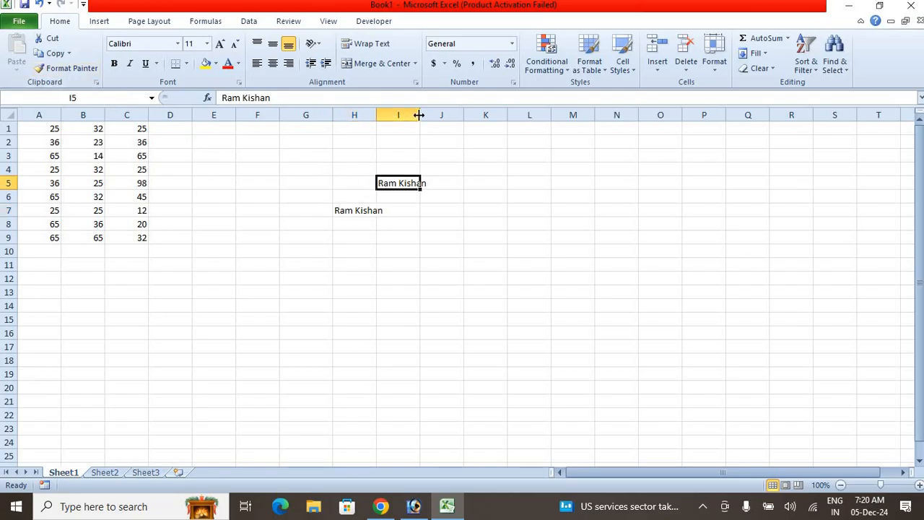
{"action": "left_click_drag", "start_coordinate": [419, 116], "coordinate": [446, 116]}
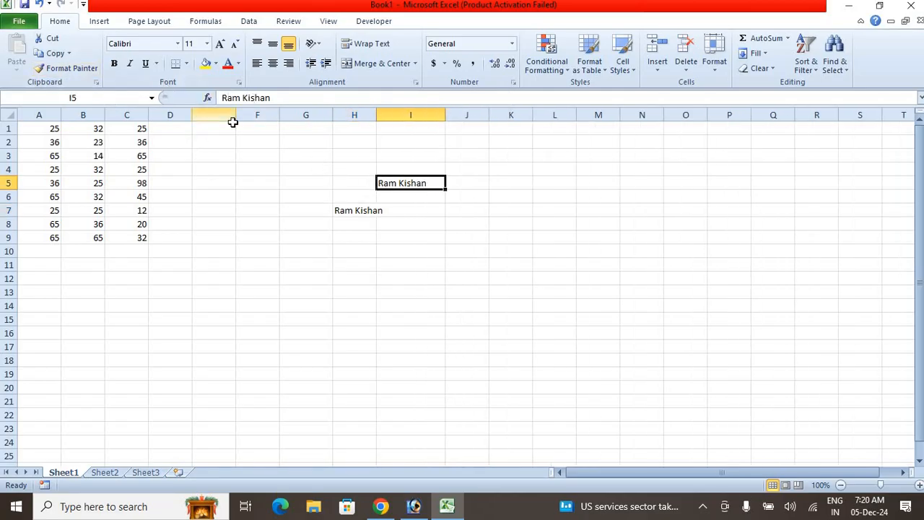
{"action": "key", "text": "ctrl+b"}
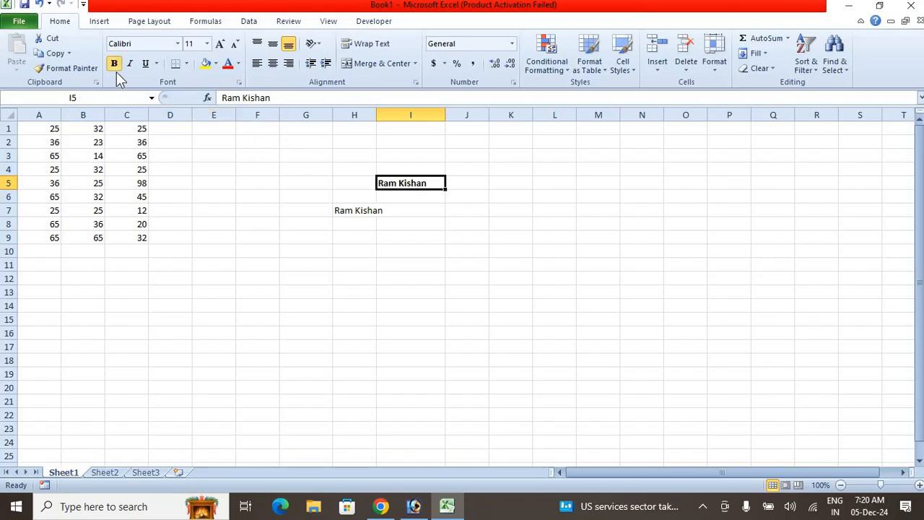
{"action": "key", "text": "ctrl+i"}
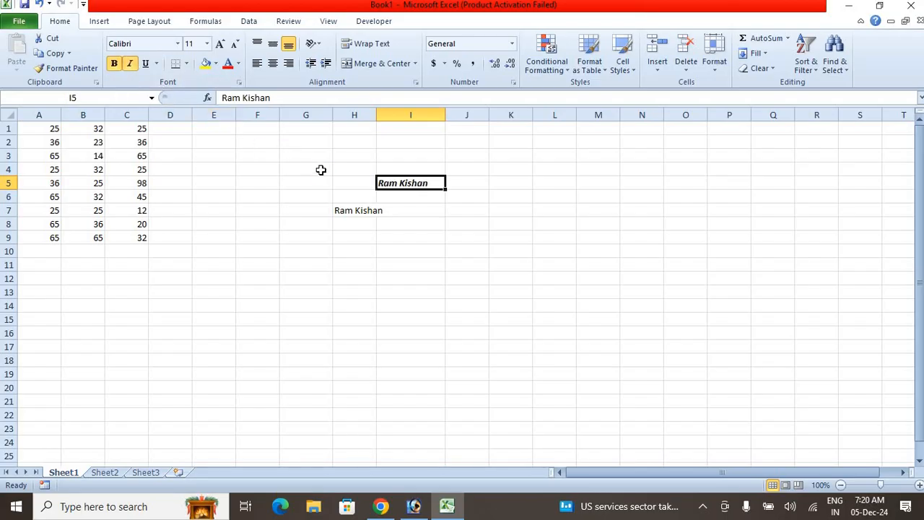
{"action": "key", "text": "ctrl+u"}
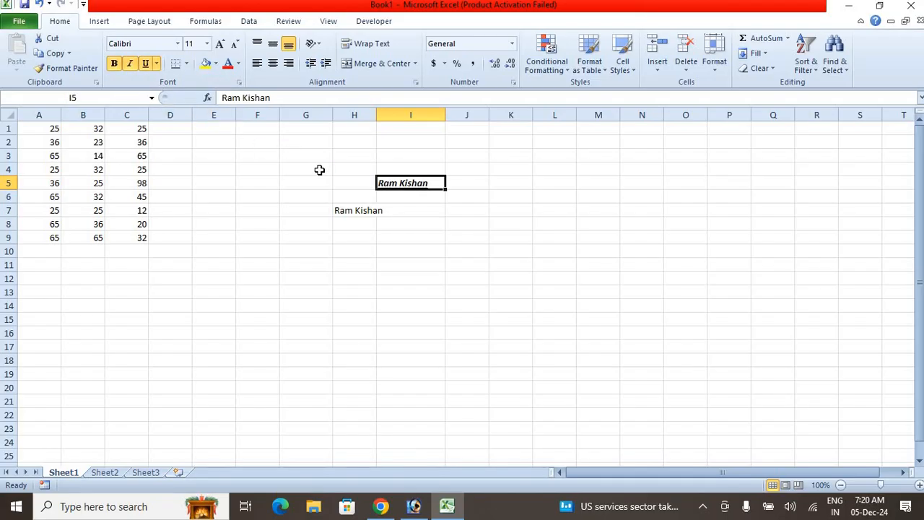
{"action": "left_click", "coordinate": [227, 64]}
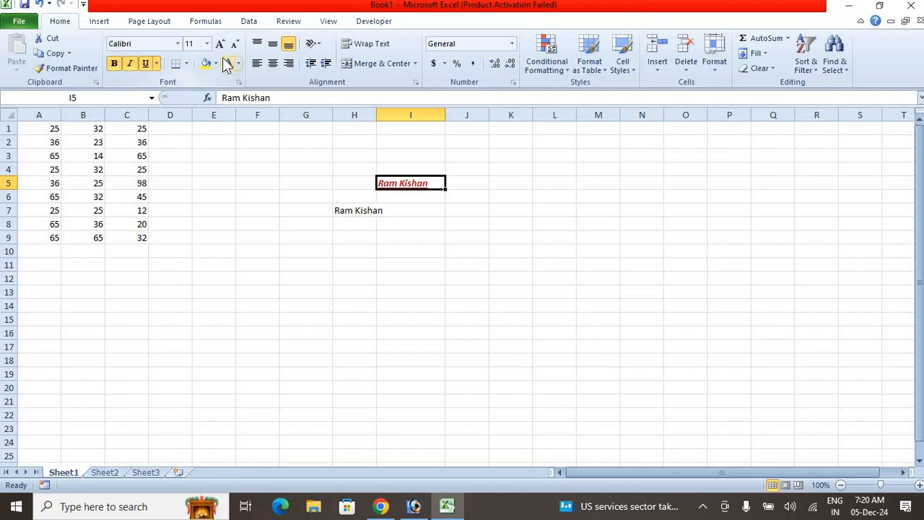
- Widen column H and apply the formatting of cell I5 to the name in H7 with Format Painter
{"action": "left_click", "coordinate": [431, 213]}
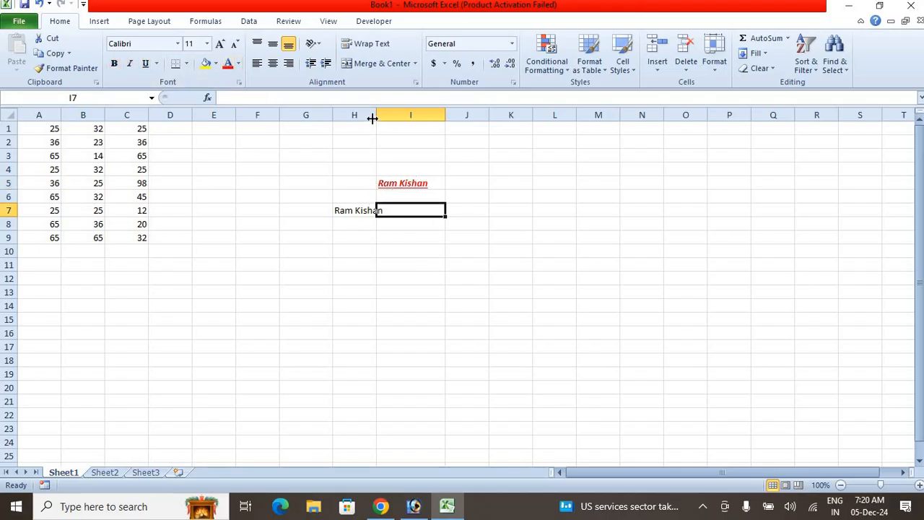
{"action": "left_click_drag", "start_coordinate": [376, 116], "coordinate": [397, 117]}
{"action": "left_click", "coordinate": [453, 181]}
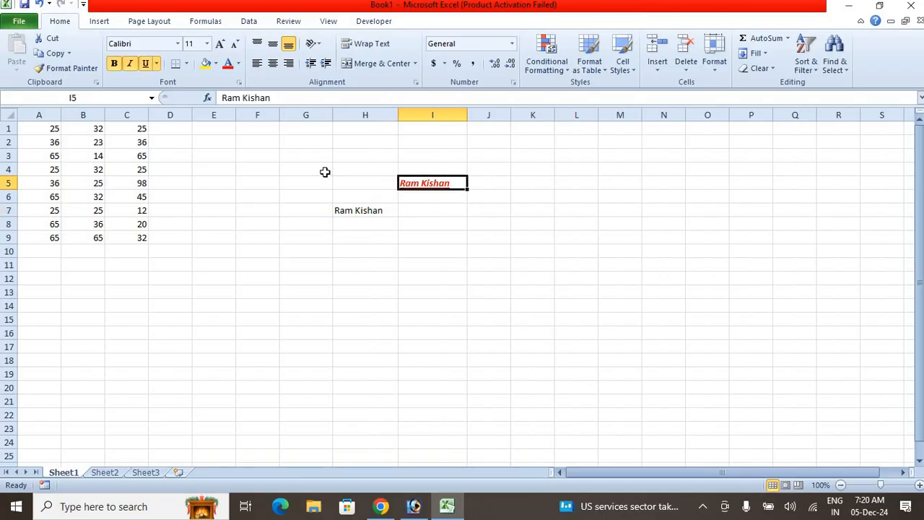
{"action": "left_click", "coordinate": [78, 69]}
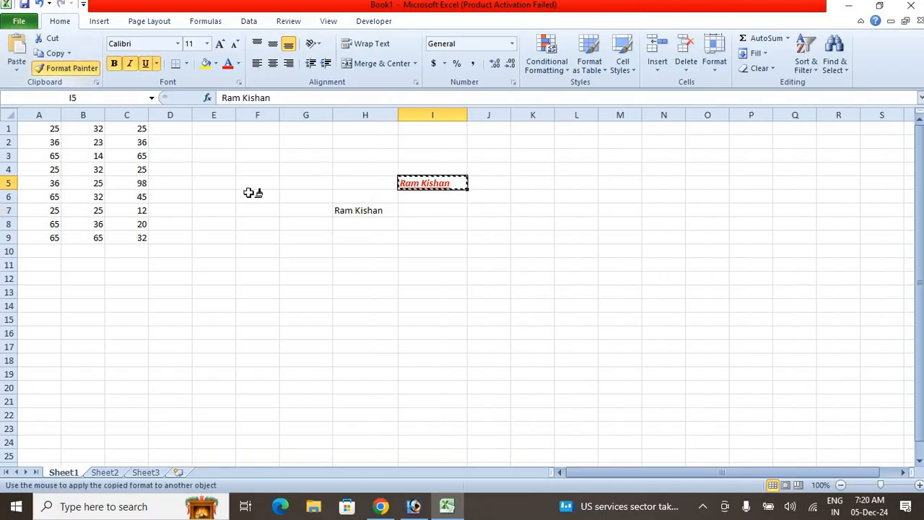
{"action": "left_click", "coordinate": [374, 210]}
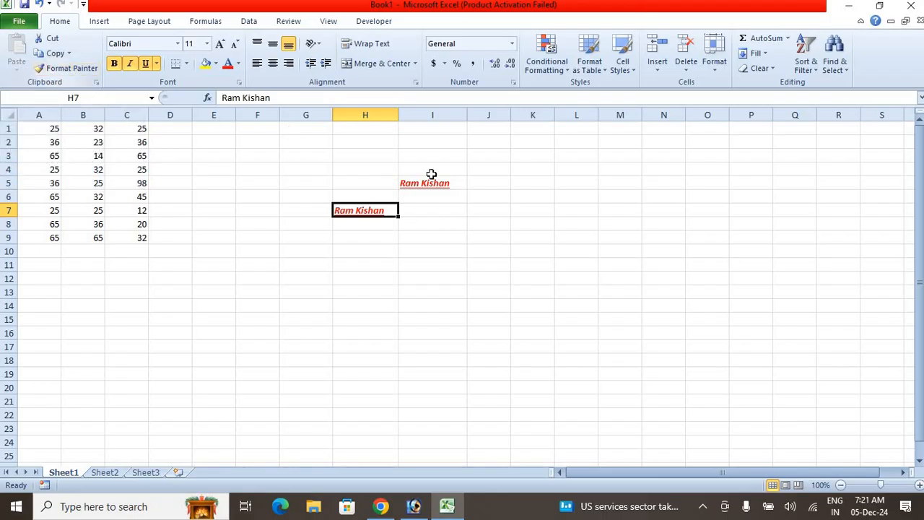
- Enter "Smartpur center" in cell J9 and widen columns J and K
{"action": "left_click", "coordinate": [509, 242]}
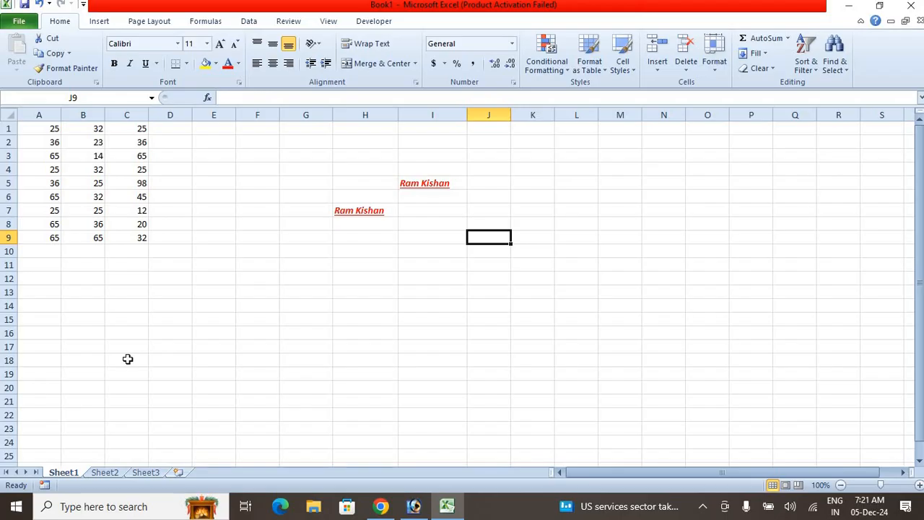
{"action": "type", "text": "Smartpur center"}
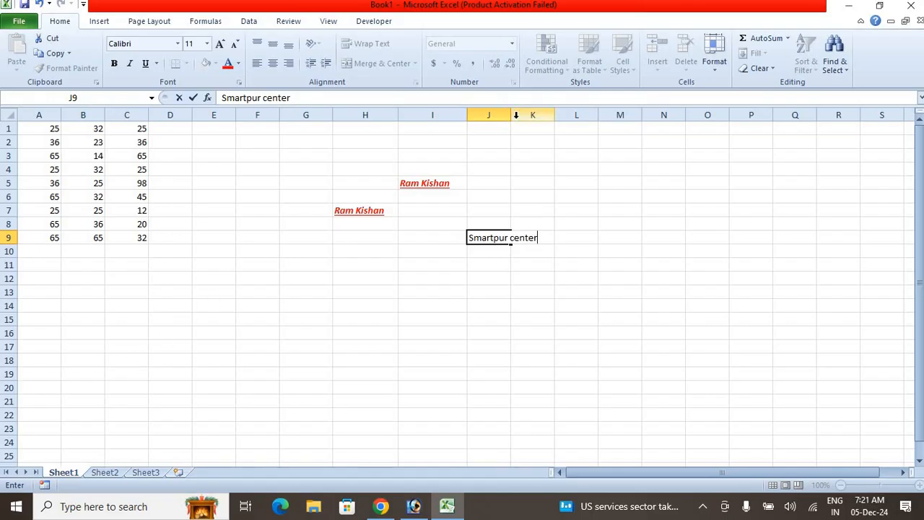
{"action": "left_click_drag", "start_coordinate": [508, 114], "coordinate": [567, 114]}
{"action": "left_click", "coordinate": [417, 303]}
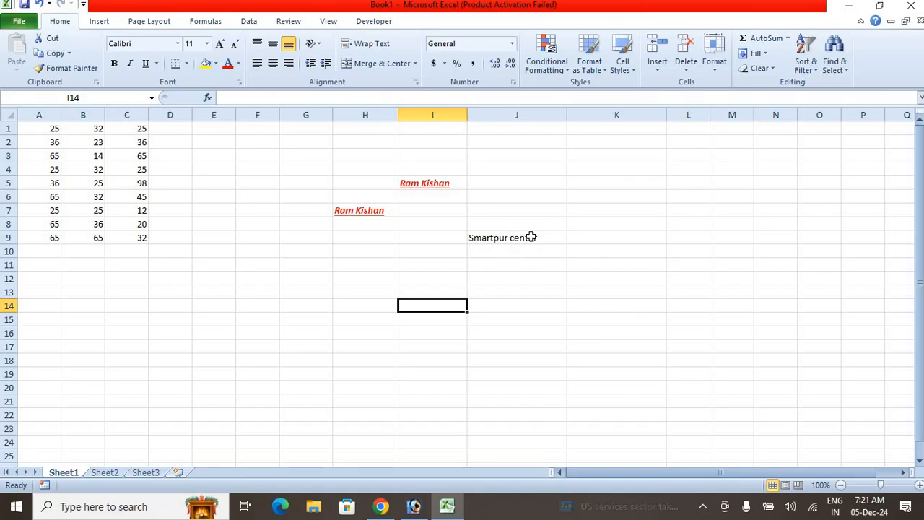
- Copy cell I5 and apply only its formats to the text in J9 with Paste Special
{"action": "left_click", "coordinate": [429, 185]}
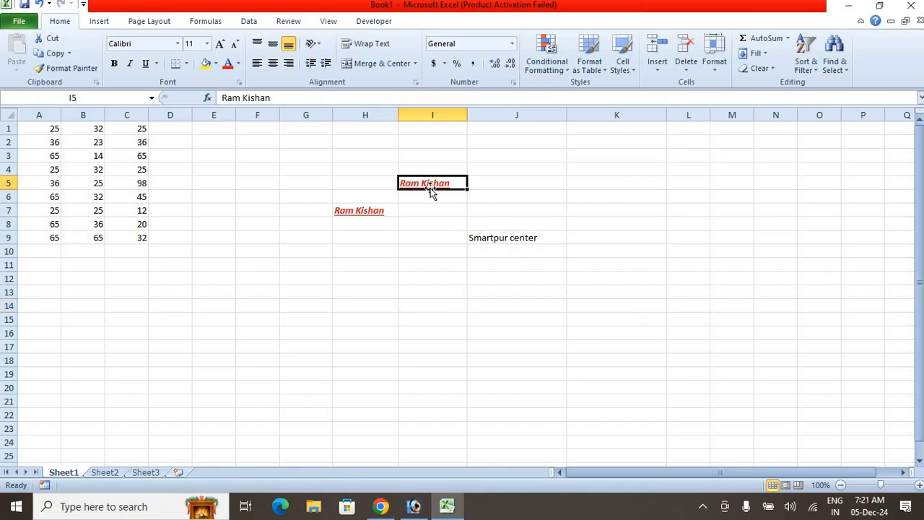
{"action": "key", "text": "ctrl+c"}
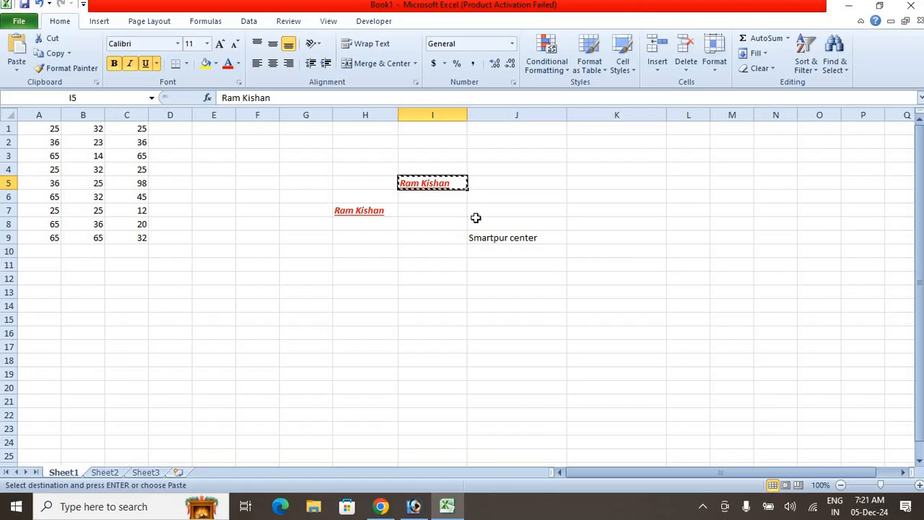
{"action": "left_click", "coordinate": [511, 239]}
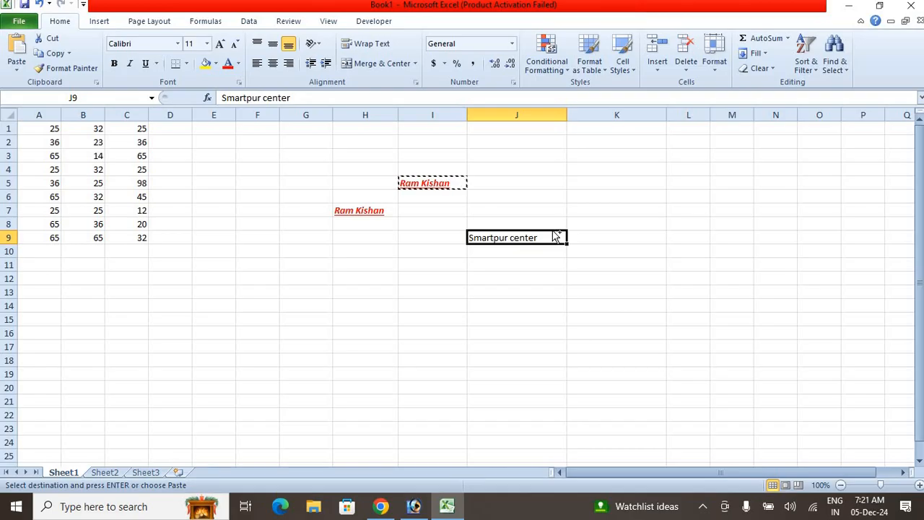
{"action": "key", "text": "ctrl+alt+v"}
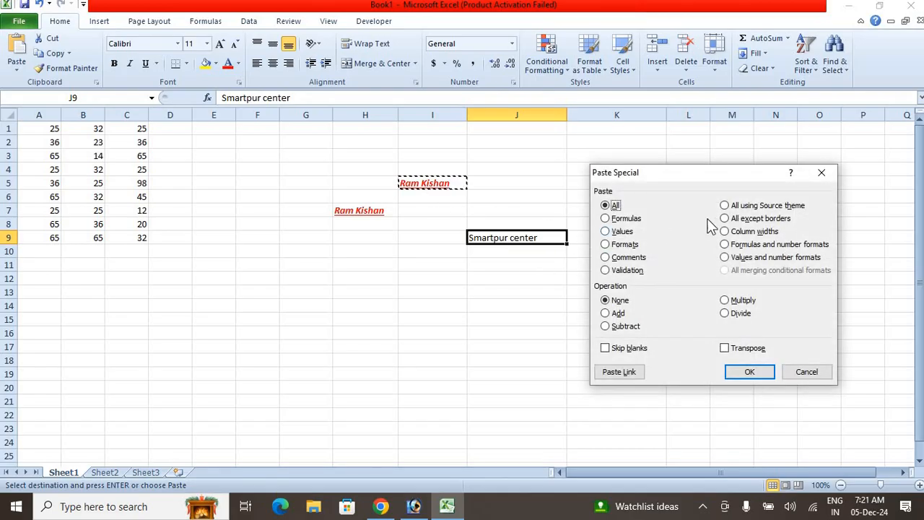
{"action": "left_click", "coordinate": [621, 245]}
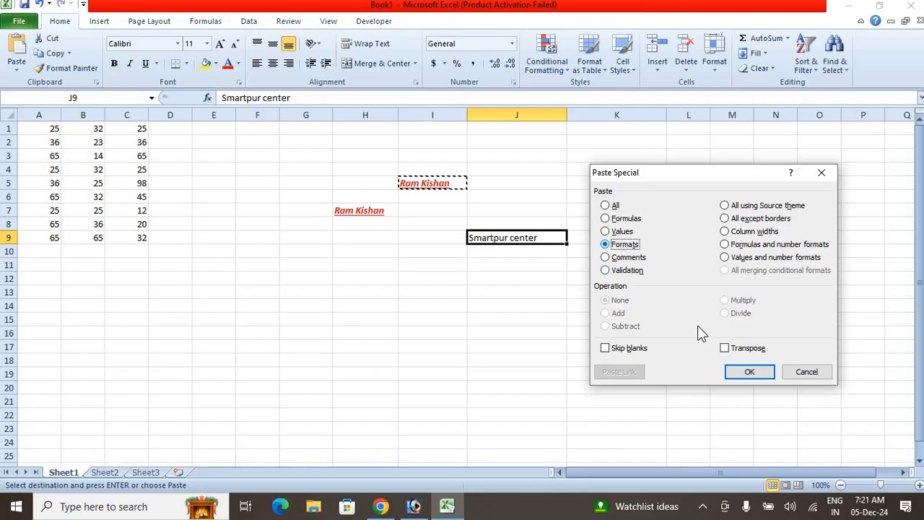
{"action": "left_click", "coordinate": [749, 373]}
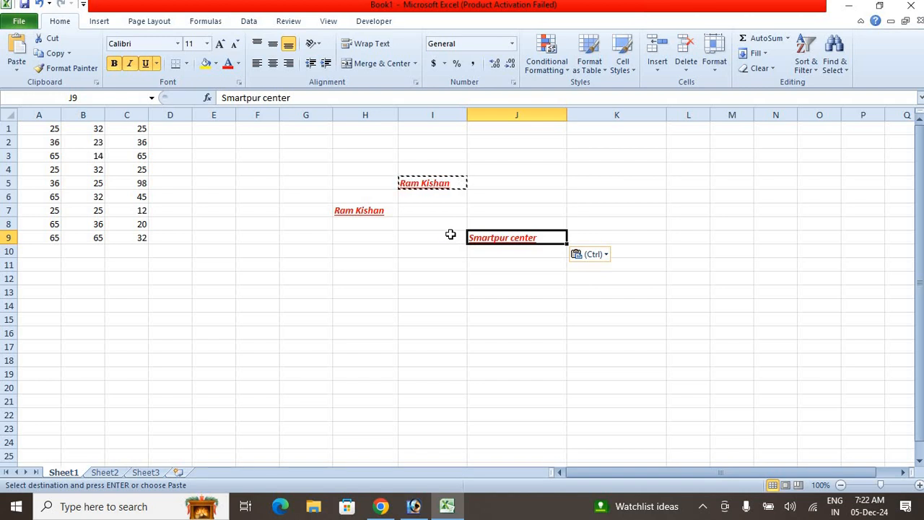
- Clear the text from cell J9
{"action": "key", "text": "Delete"}
{"action": "left_click", "coordinate": [476, 270]}
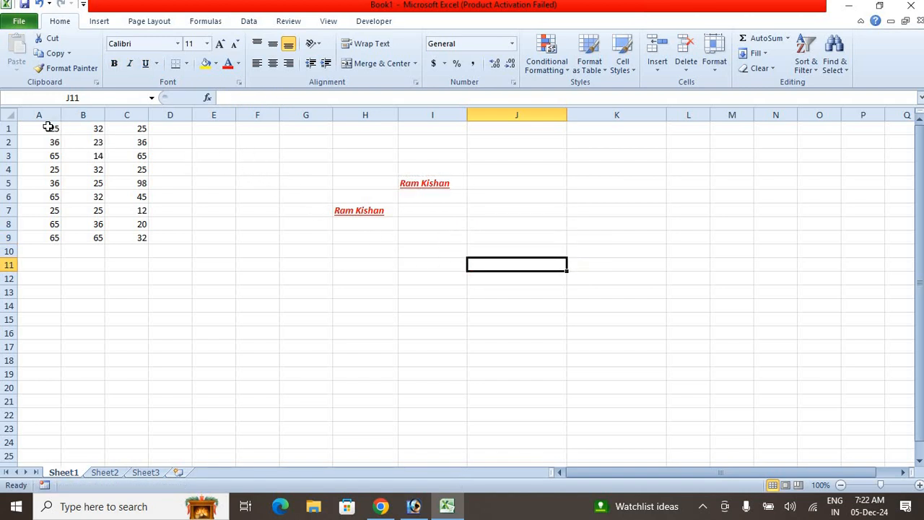
- Apply All Borders to the number table in A1:C9
{"action": "left_click_drag", "start_coordinate": [45, 128], "coordinate": [123, 232]}
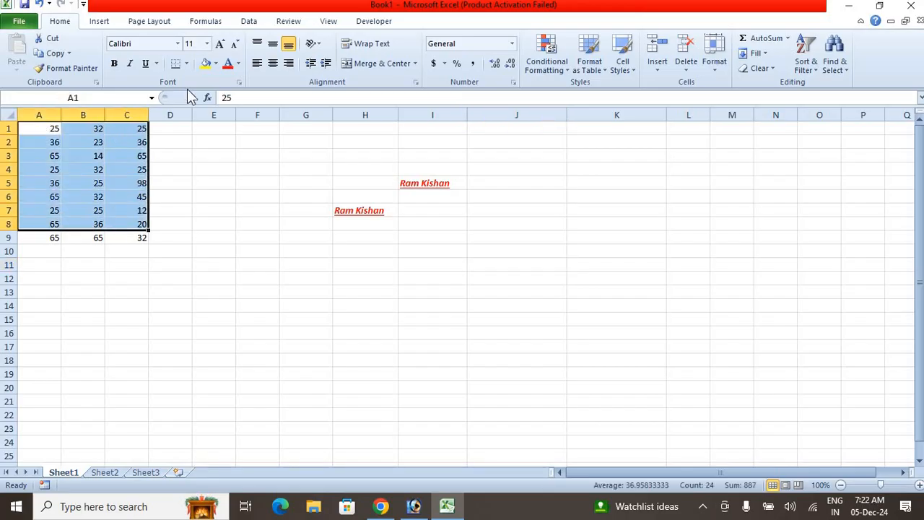
{"action": "left_click", "coordinate": [161, 212]}
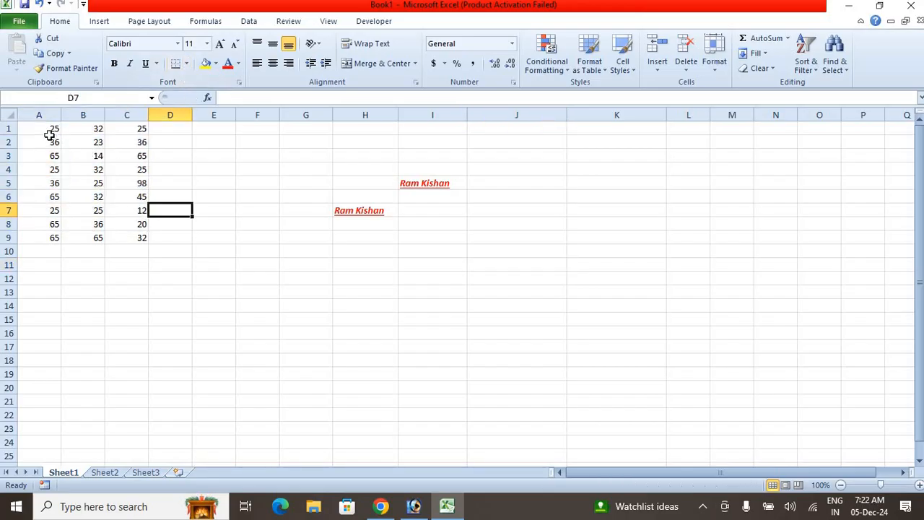
{"action": "left_click_drag", "start_coordinate": [50, 130], "coordinate": [137, 175]}
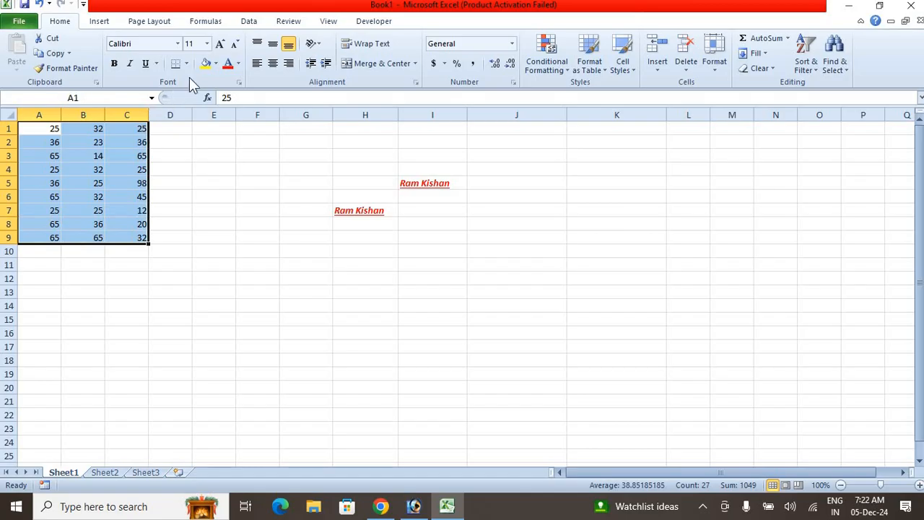
{"action": "left_click", "coordinate": [187, 64]}
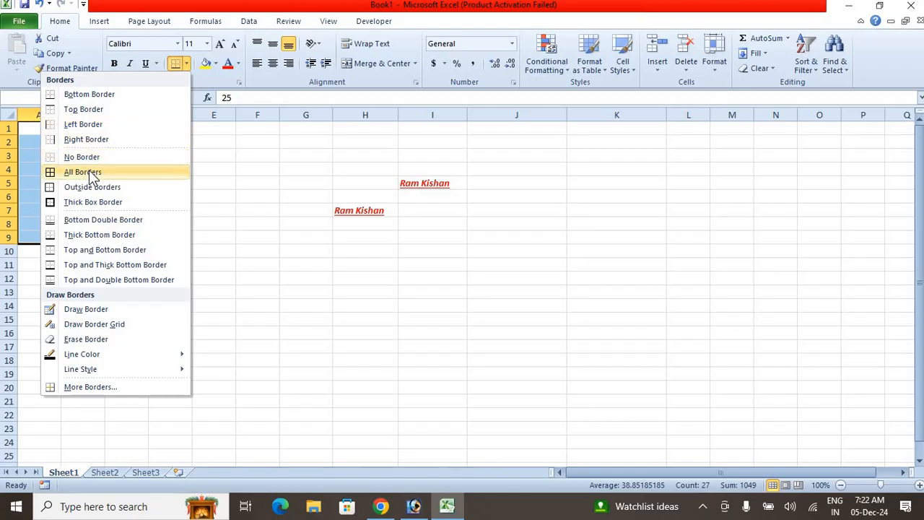
{"action": "left_click", "coordinate": [88, 171]}
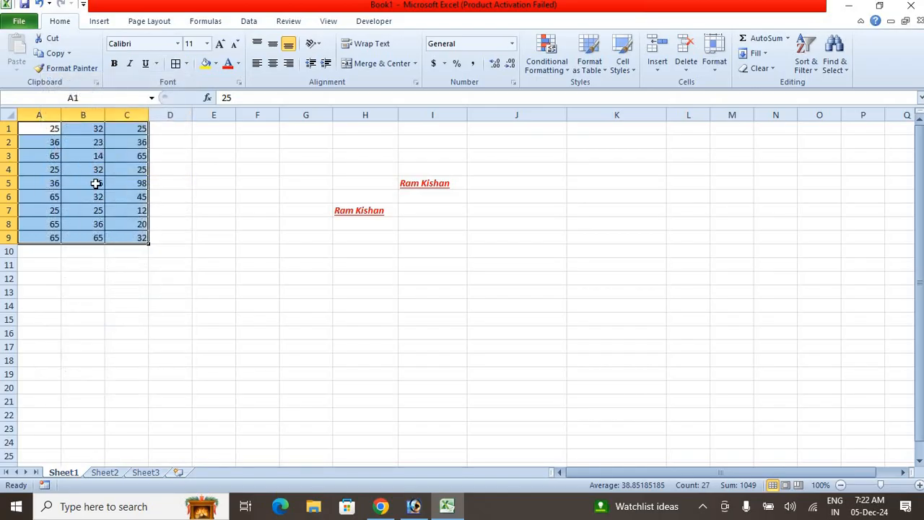
- Examine the available underline styles and preview the fonts and font sizes offered for the text in I5
{"action": "left_click", "coordinate": [178, 172]}
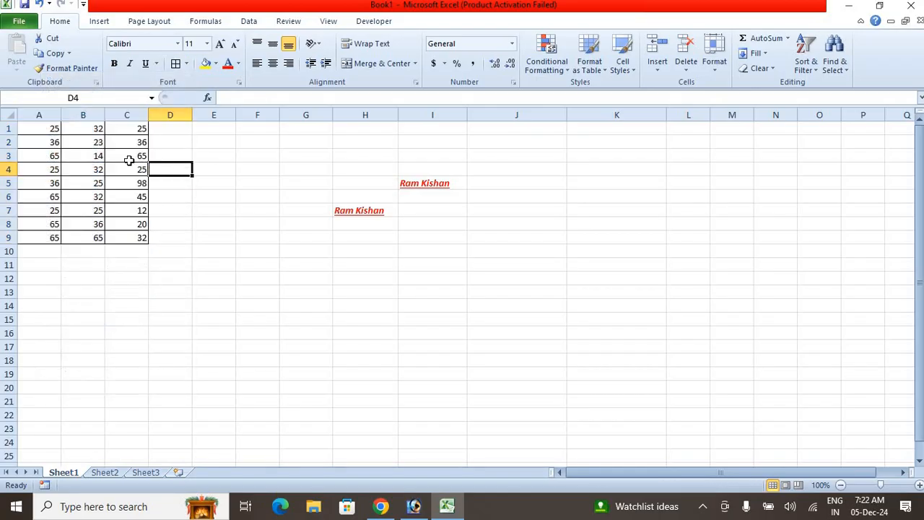
{"action": "left_click", "coordinate": [155, 63]}
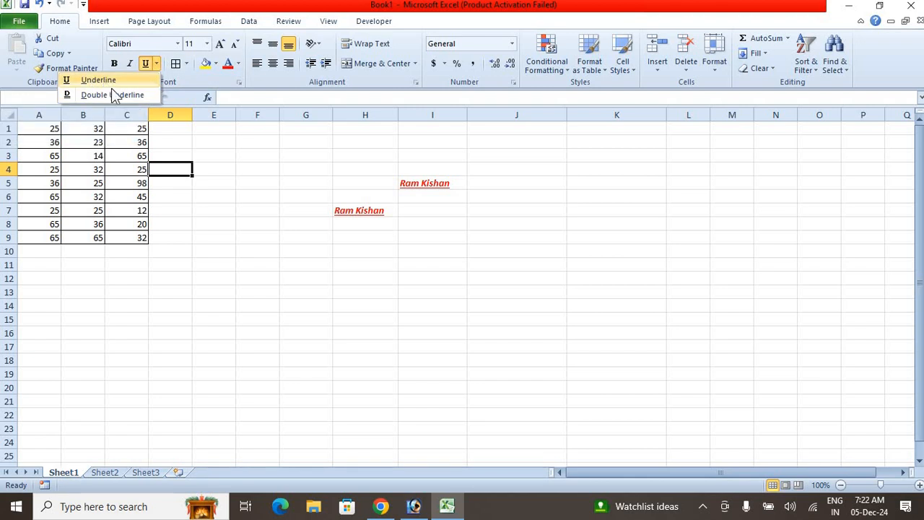
{"action": "left_click", "coordinate": [286, 149]}
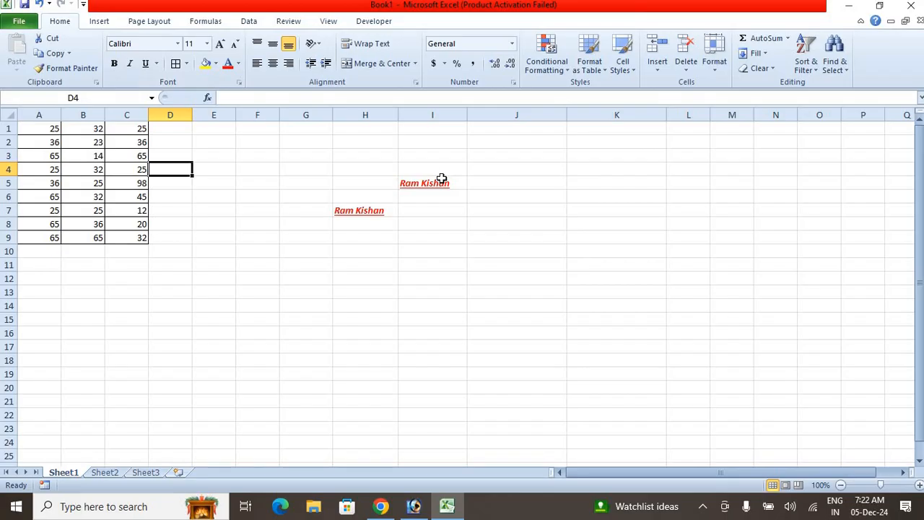
{"action": "left_click", "coordinate": [441, 179]}
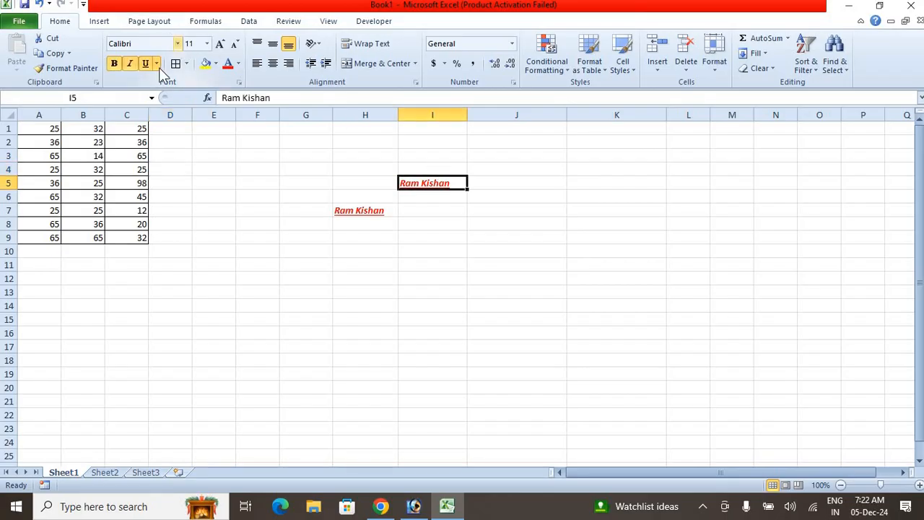
{"action": "left_click", "coordinate": [177, 44]}
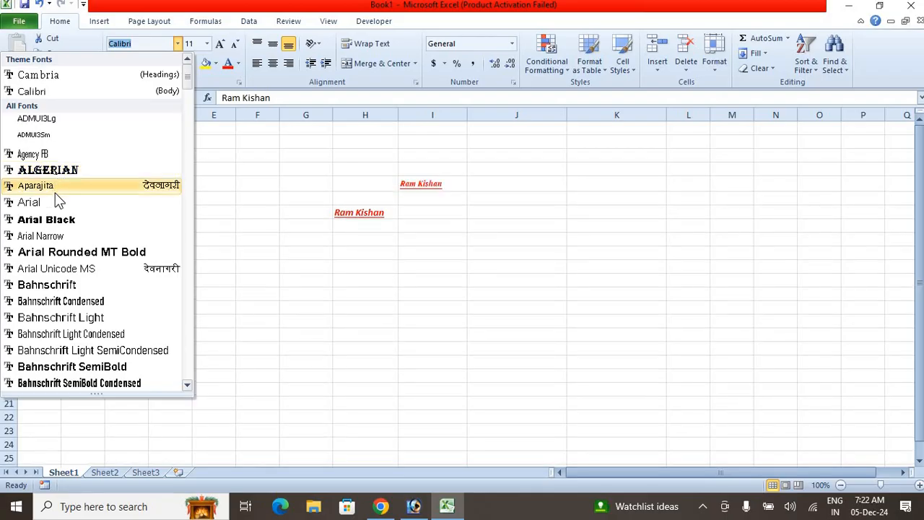
{"action": "scroll", "coordinate": [79, 280], "scroll_direction": "down", "scroll_amount": 6}
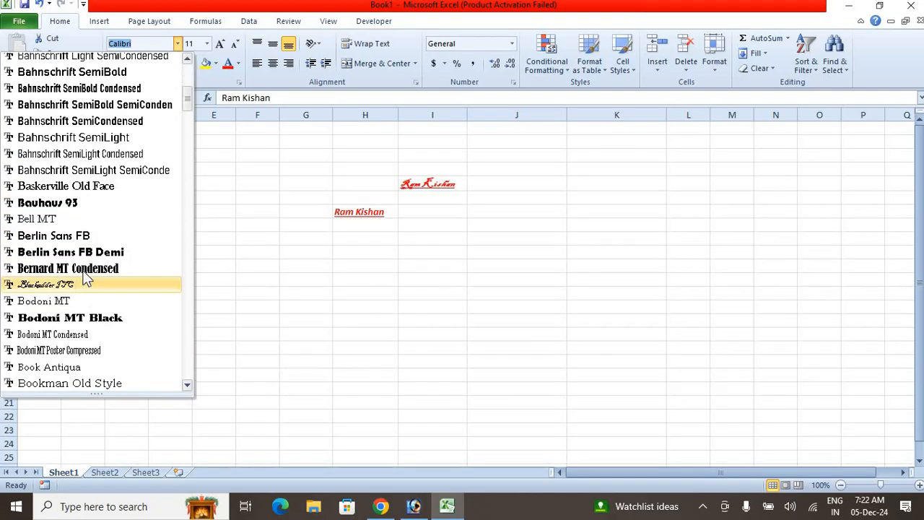
{"action": "scroll", "coordinate": [83, 303], "scroll_direction": "down", "scroll_amount": 1}
{"action": "scroll", "coordinate": [86, 296], "scroll_direction": "up", "scroll_amount": 8}
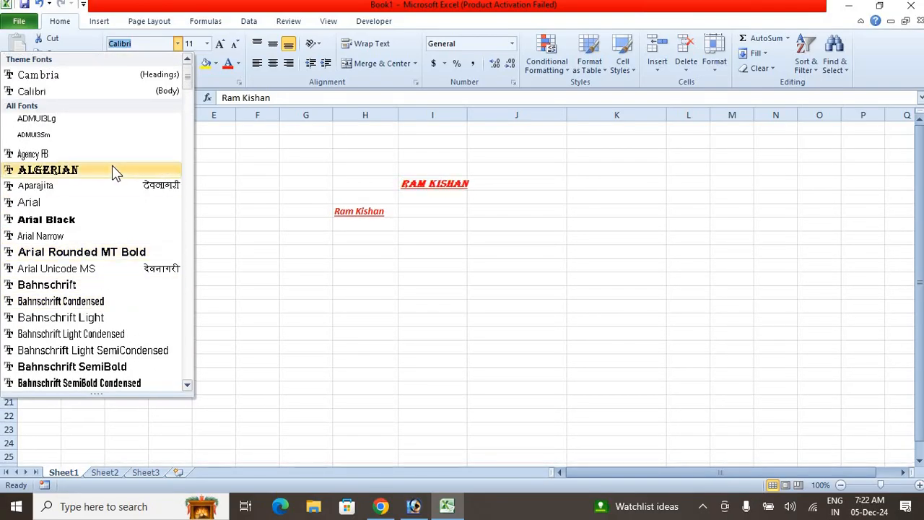
{"action": "left_click", "coordinate": [82, 94]}
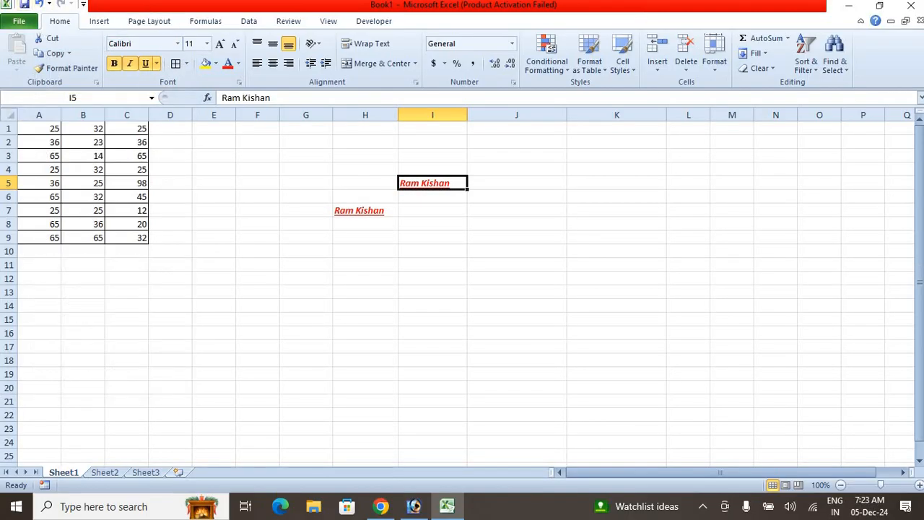
{"action": "left_click", "coordinate": [206, 45]}
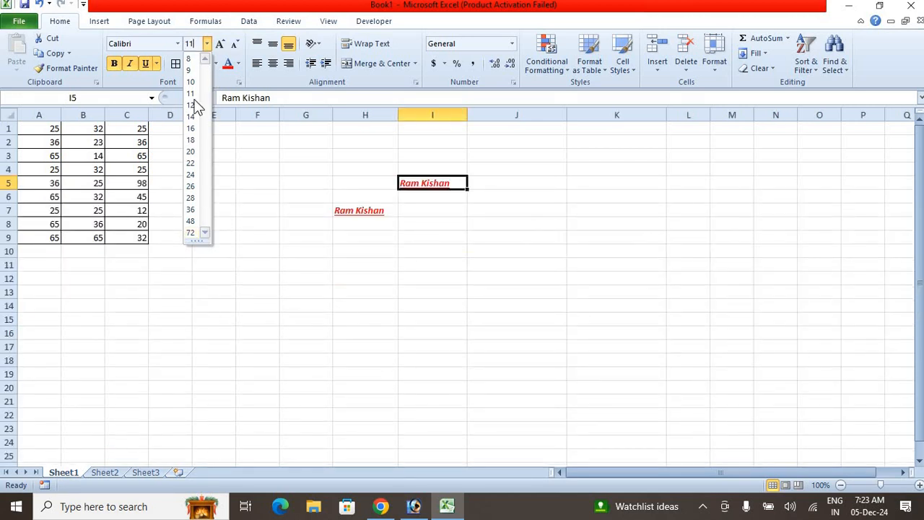
{"action": "left_click", "coordinate": [344, 212]}
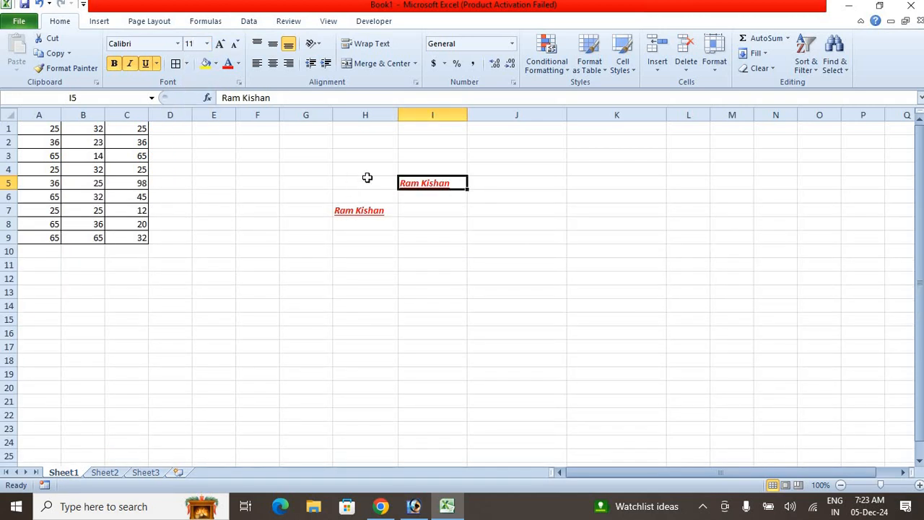
- Increase the font size of I5 to 20 and reduce it to 14
{"action": "left_click", "coordinate": [220, 44]}
{"action": "left_click", "coordinate": [220, 45]}
{"action": "left_click", "coordinate": [220, 44]}
{"action": "left_click", "coordinate": [221, 44]}
{"action": "left_click", "coordinate": [221, 44]}
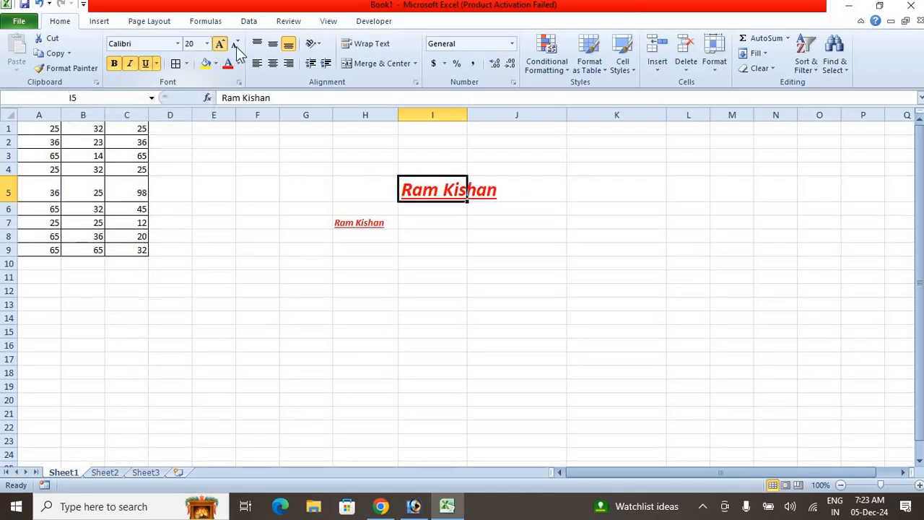
{"action": "left_click", "coordinate": [238, 47]}
{"action": "left_click", "coordinate": [238, 46]}
{"action": "left_click", "coordinate": [238, 46]}
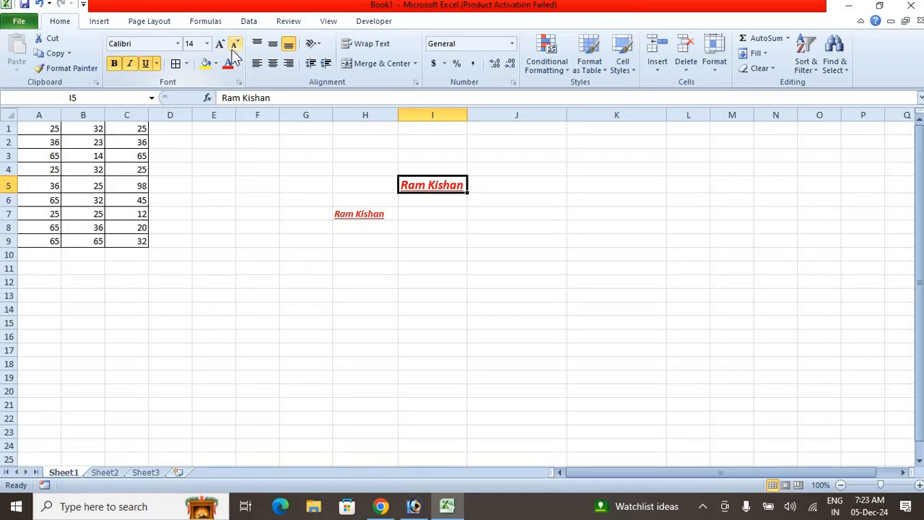
- Preview fill colours and font colours on cell I5 without applying any
{"action": "left_click", "coordinate": [216, 64]}
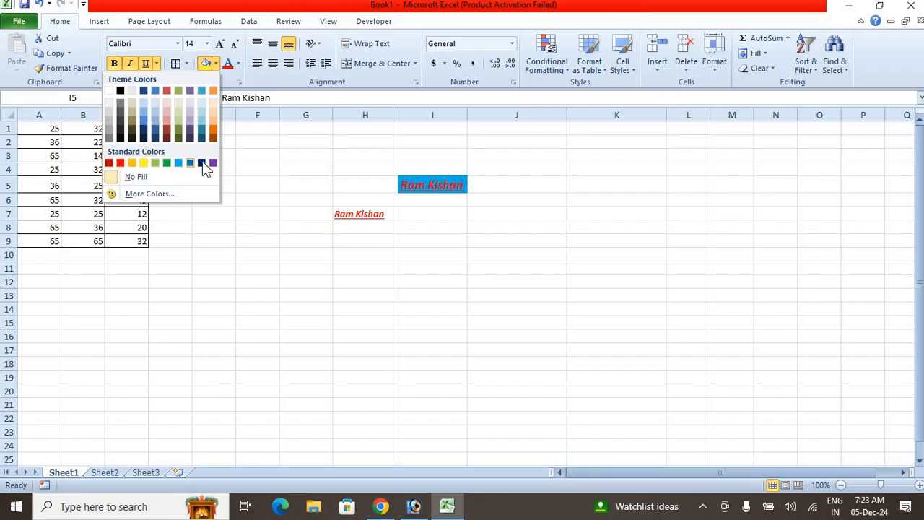
{"action": "left_click", "coordinate": [239, 64]}
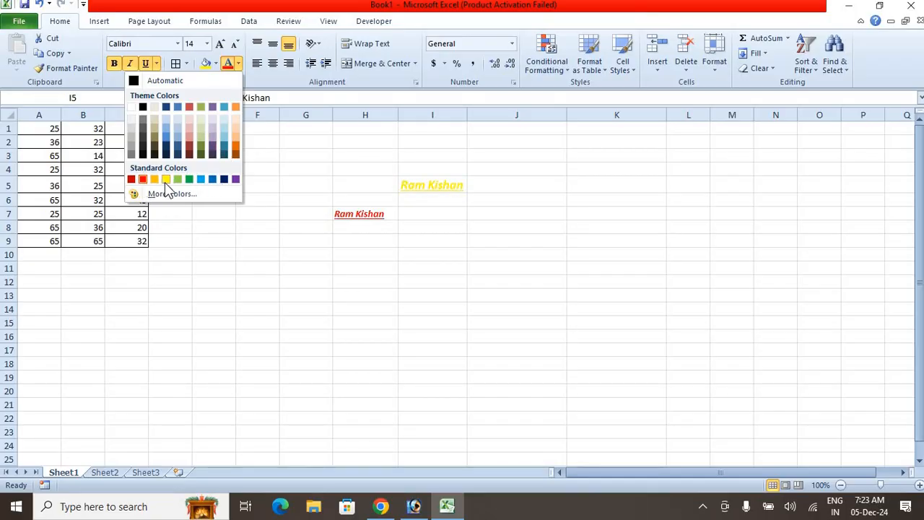
{"action": "left_click", "coordinate": [325, 142]}
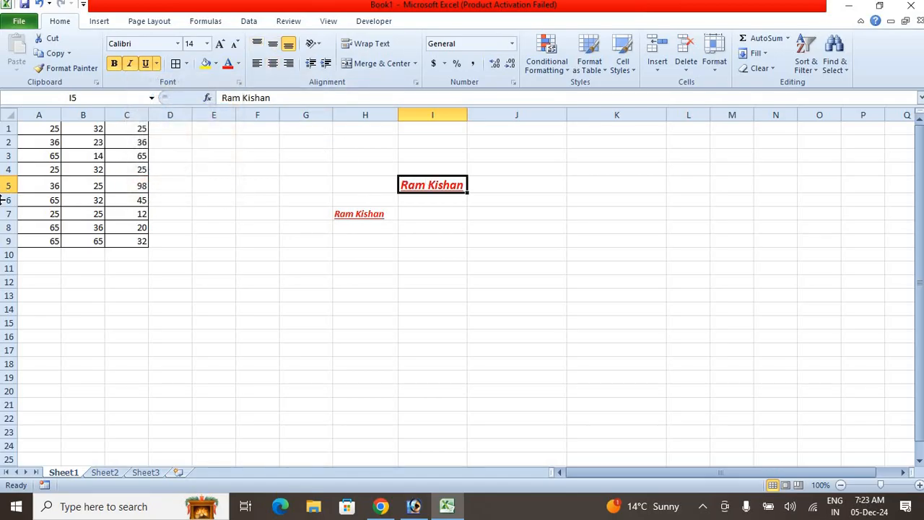
- Enlarge row 5 and column I, and align the text in I5 left, centre and finally right
{"action": "left_click_drag", "start_coordinate": [3, 194], "coordinate": [5, 213]}
{"action": "left_click_drag", "start_coordinate": [468, 115], "coordinate": [497, 114]}
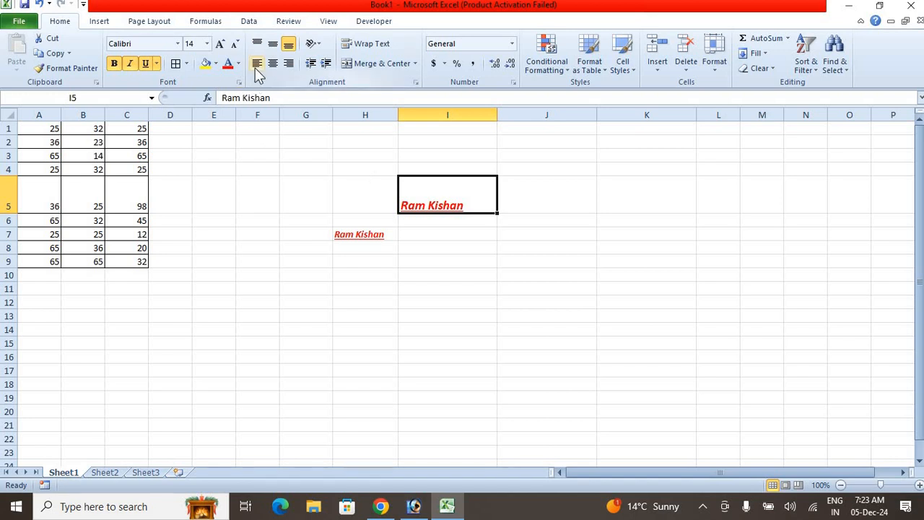
{"action": "left_click", "coordinate": [256, 64]}
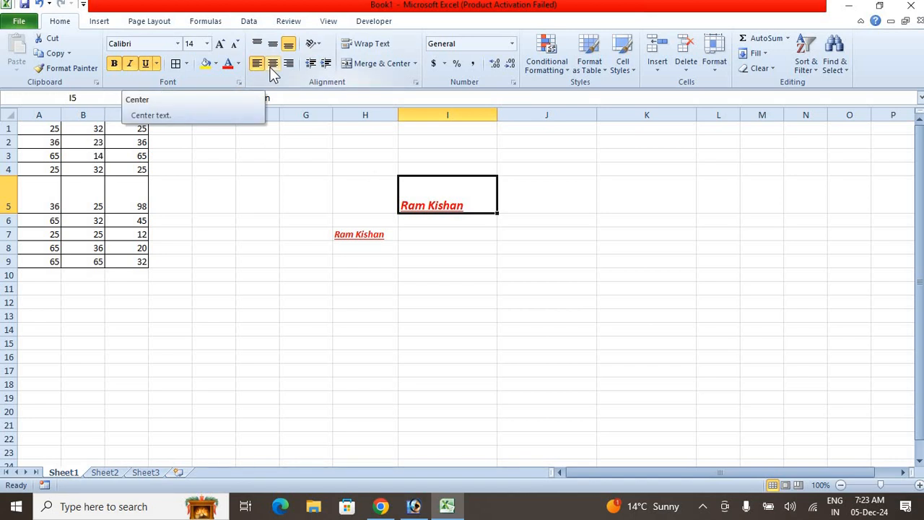
{"action": "left_click", "coordinate": [273, 65]}
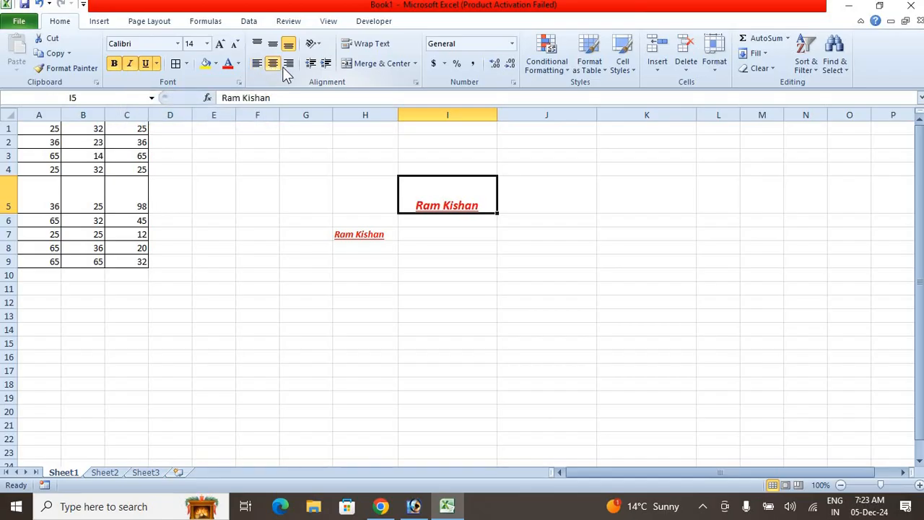
{"action": "left_click", "coordinate": [288, 65]}
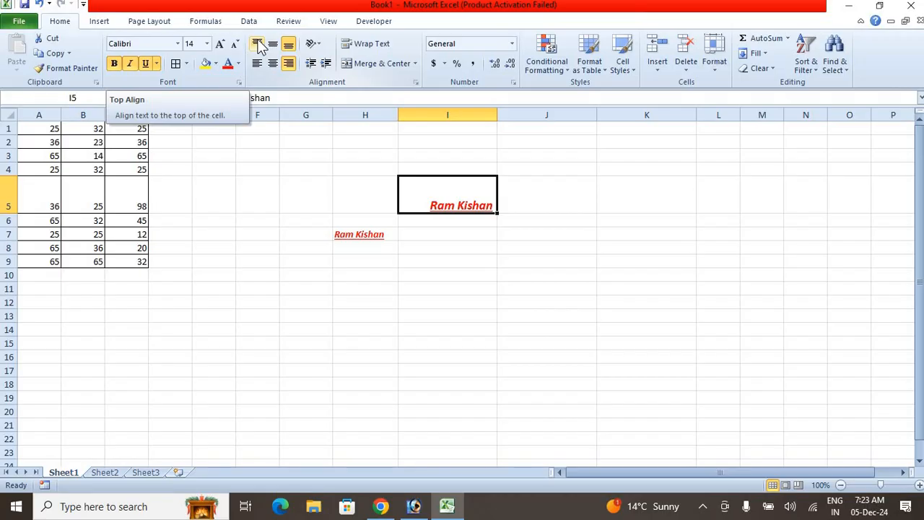
- Set the vertical alignment of I5 to top, middle and back to bottom
{"action": "left_click", "coordinate": [258, 44]}
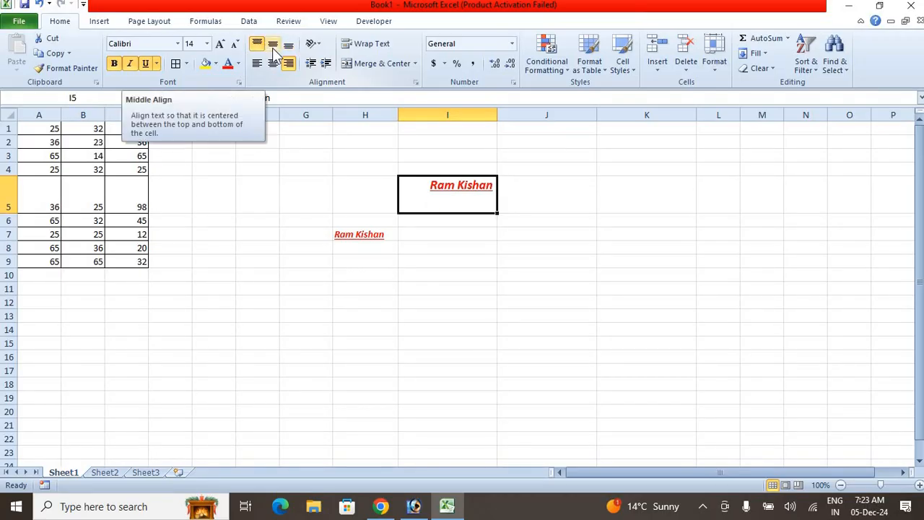
{"action": "left_click", "coordinate": [274, 49]}
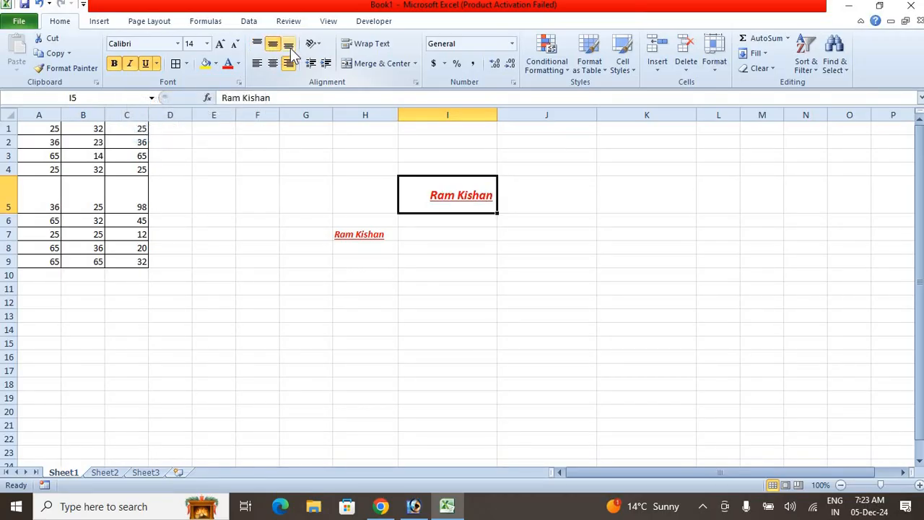
{"action": "left_click", "coordinate": [289, 46]}
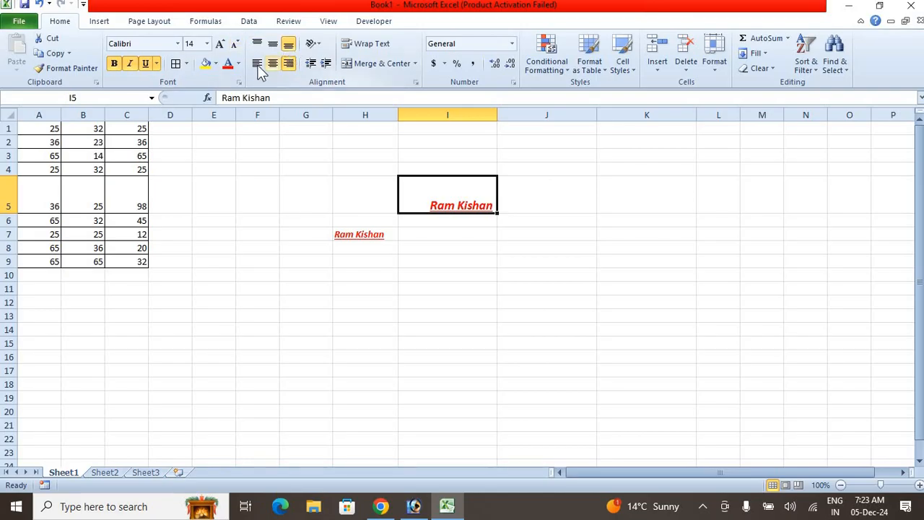
- Try the Angle Clockwise orientation on the text in I5, undo it and review the other orientation options
{"action": "left_click", "coordinate": [316, 44]}
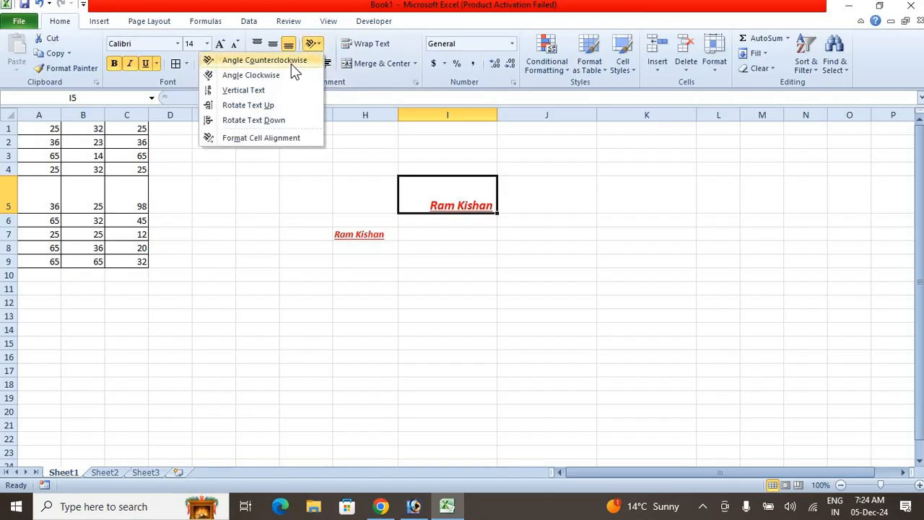
{"action": "left_click", "coordinate": [289, 75]}
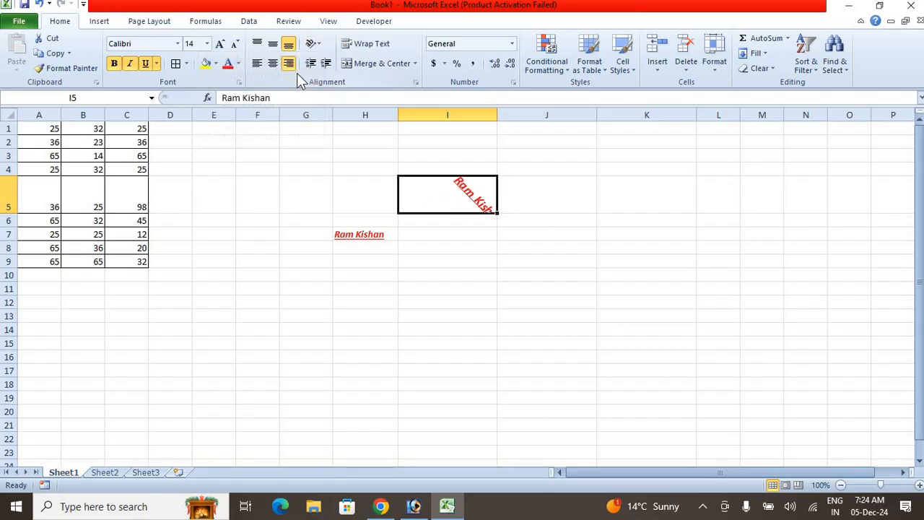
{"action": "key", "text": "ctrl+z"}
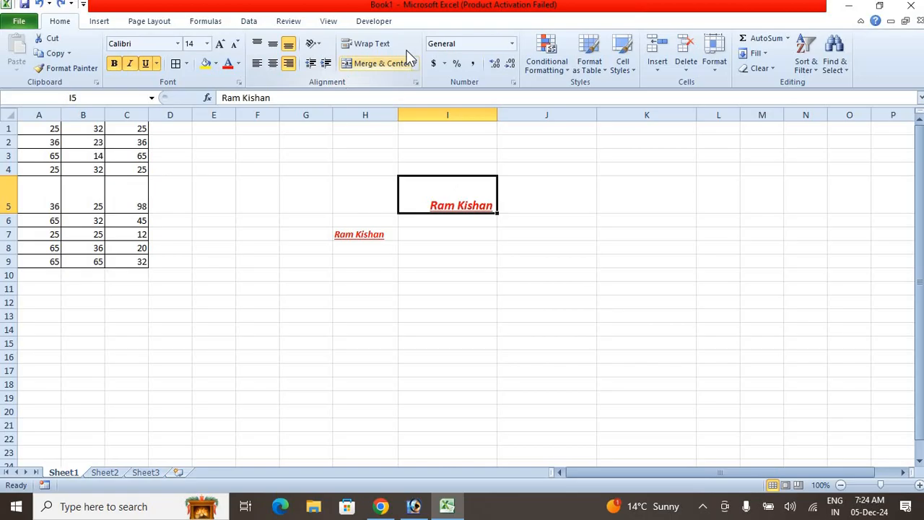
{"action": "left_click", "coordinate": [311, 44]}
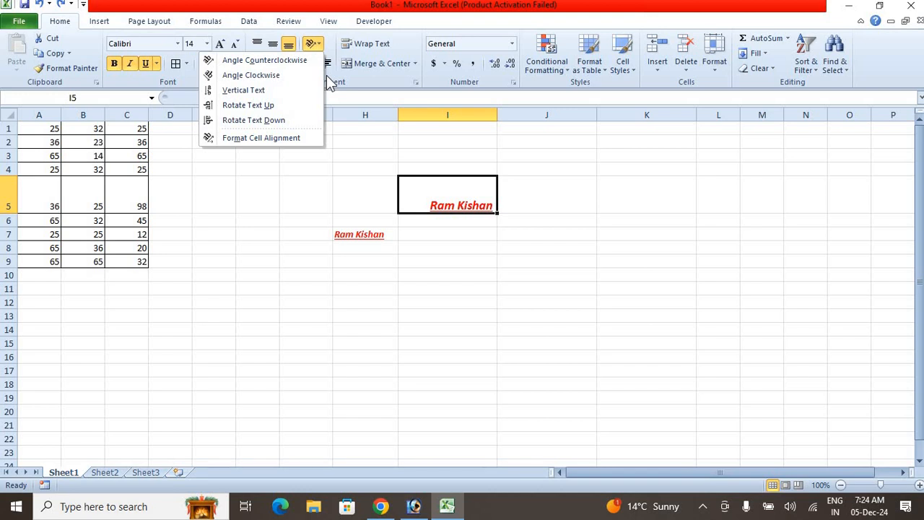
{"action": "left_click", "coordinate": [371, 149]}
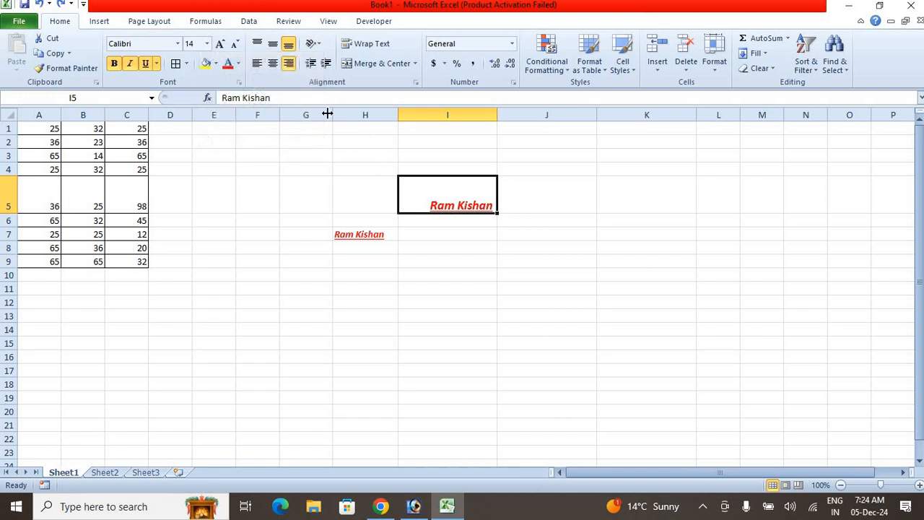
- Widen column I, increase the indent of I5 by three levels and decrease it by two
{"action": "left_click_drag", "start_coordinate": [497, 118], "coordinate": [595, 118]}
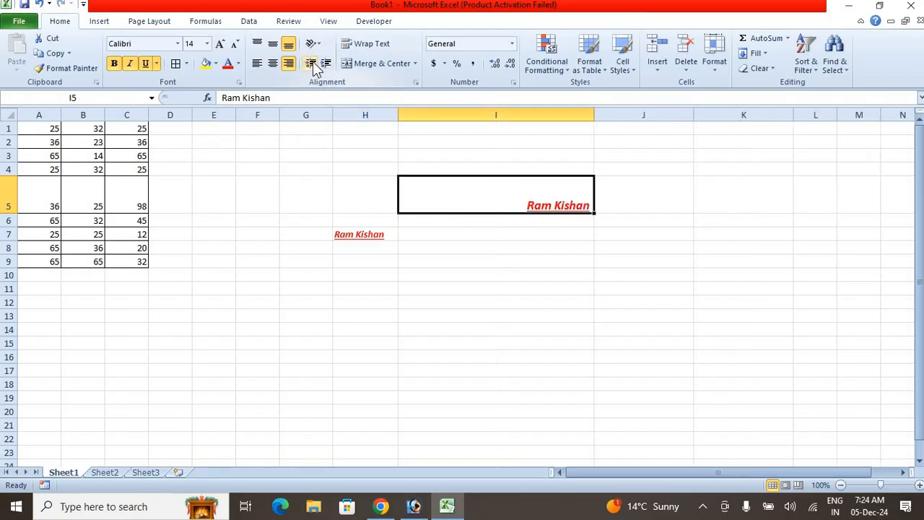
{"action": "left_click", "coordinate": [310, 63]}
{"action": "left_click", "coordinate": [326, 63]}
{"action": "left_click", "coordinate": [326, 64]}
{"action": "left_click", "coordinate": [325, 63]}
{"action": "left_click", "coordinate": [325, 63]}
{"action": "left_click", "coordinate": [326, 64]}
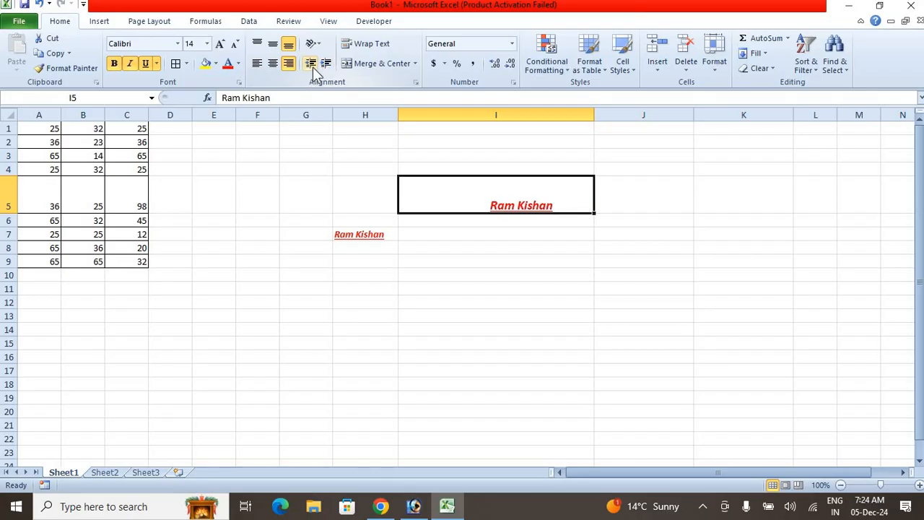
{"action": "left_click", "coordinate": [312, 66]}
{"action": "left_click", "coordinate": [315, 65]}
{"action": "left_click", "coordinate": [315, 65]}
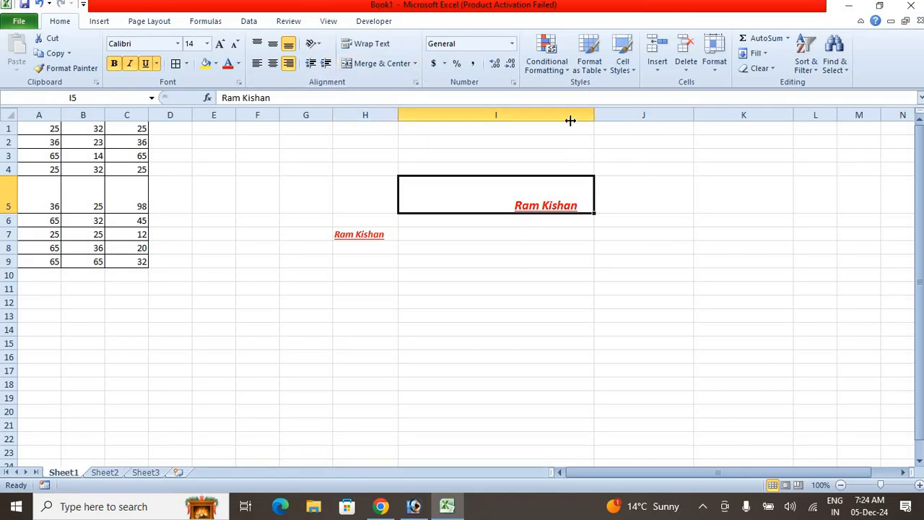
- Turn on Wrap Text for I5 and resize column I so that each word fits on its own line
{"action": "left_click_drag", "start_coordinate": [570, 121], "coordinate": [436, 136]}
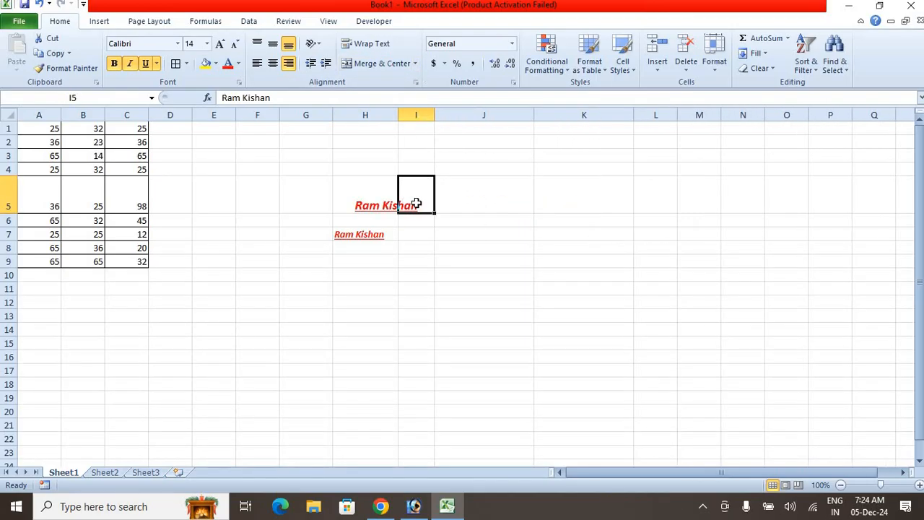
{"action": "left_click", "coordinate": [370, 276]}
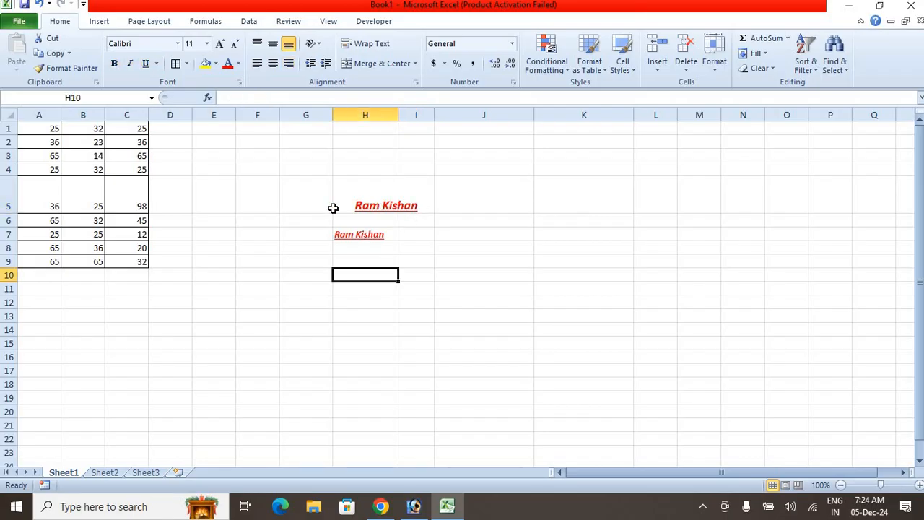
{"action": "left_click", "coordinate": [415, 196]}
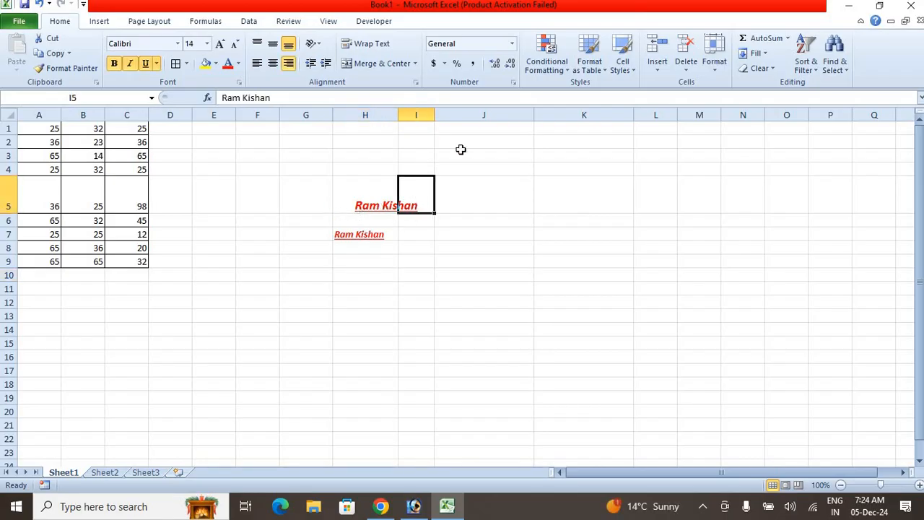
{"action": "left_click", "coordinate": [382, 46]}
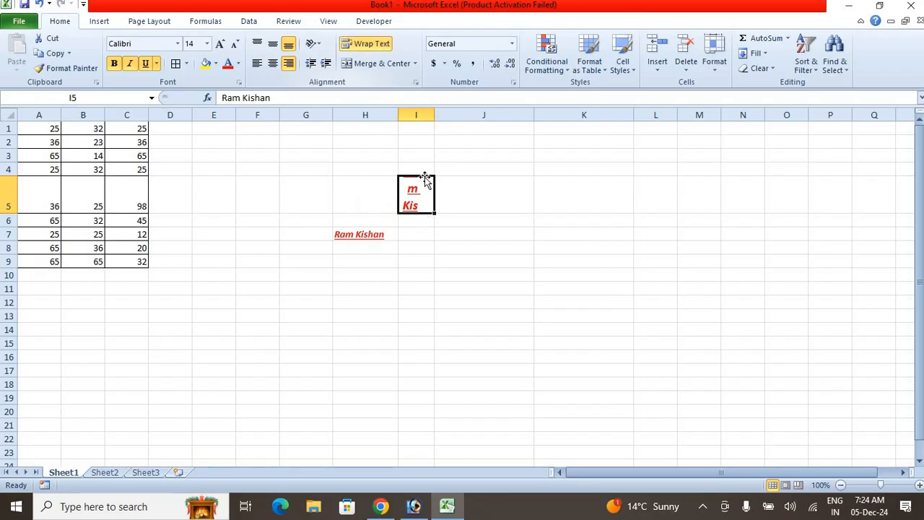
{"action": "left_click_drag", "start_coordinate": [437, 115], "coordinate": [482, 117]}
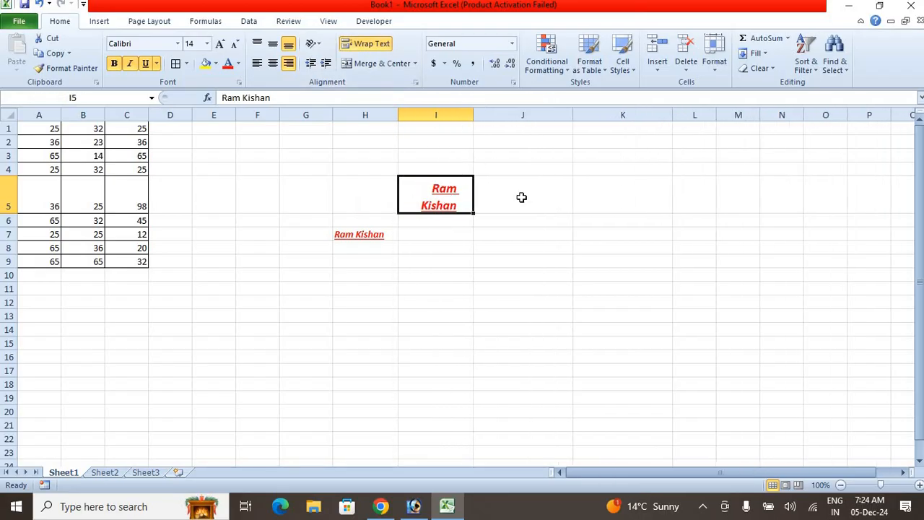
- Enter a full name in cell A1 of Sheet2
{"action": "left_click", "coordinate": [104, 472]}
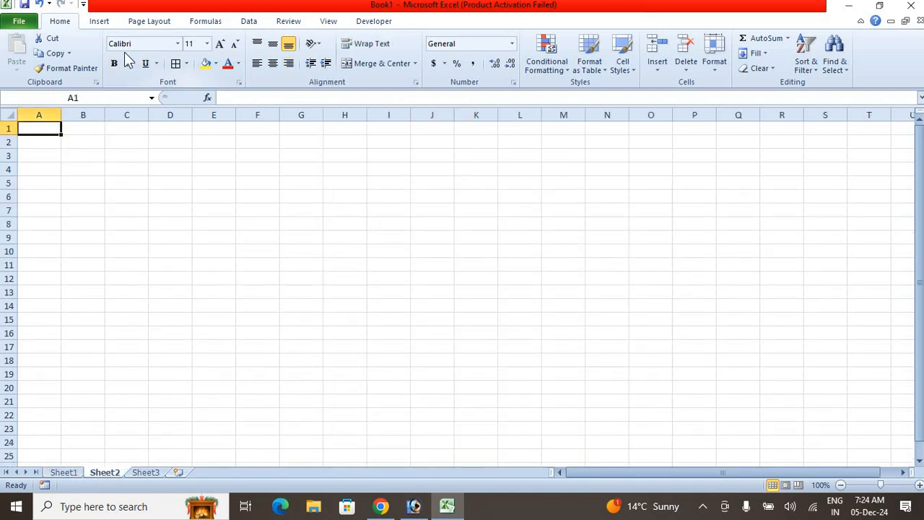
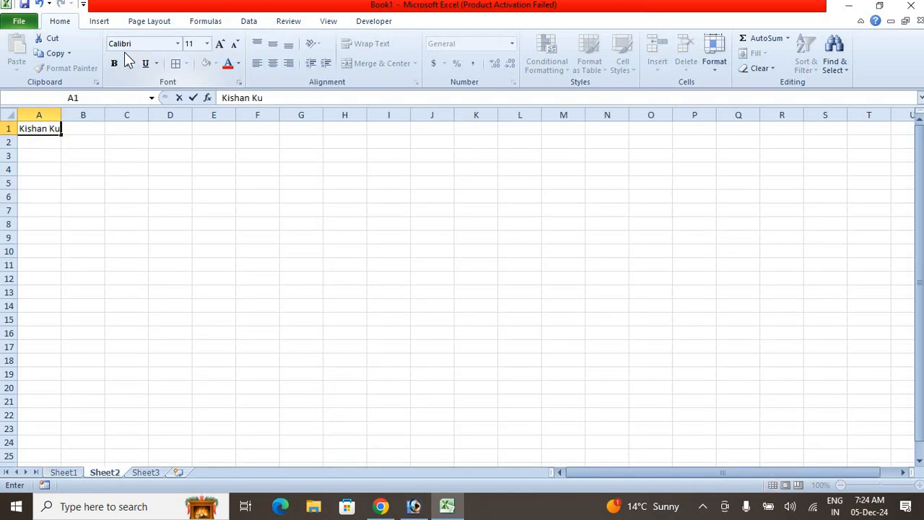
{"action": "left_click", "coordinate": [126, 195]}
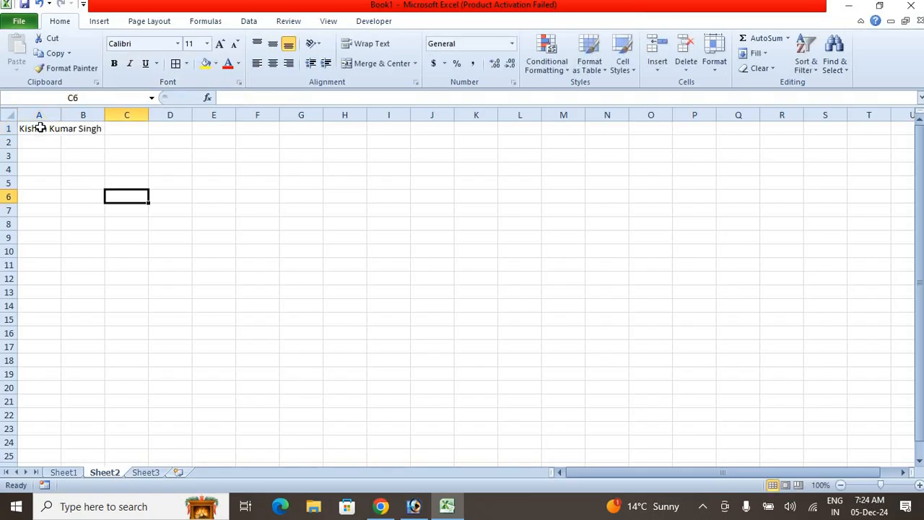
- Try Wrap Text on the name in A1 and undo it
{"action": "left_click", "coordinate": [40, 128]}
{"action": "left_click", "coordinate": [367, 46]}
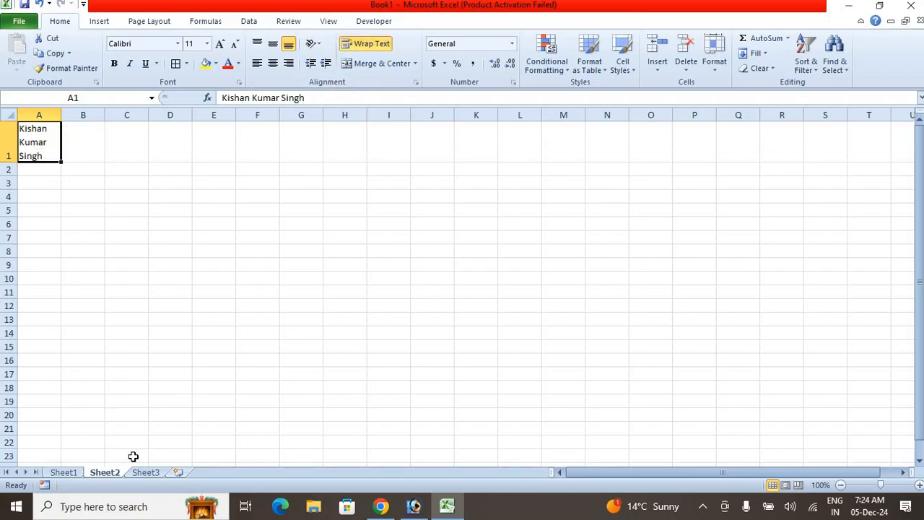
{"action": "key", "text": "ctrl+z"}
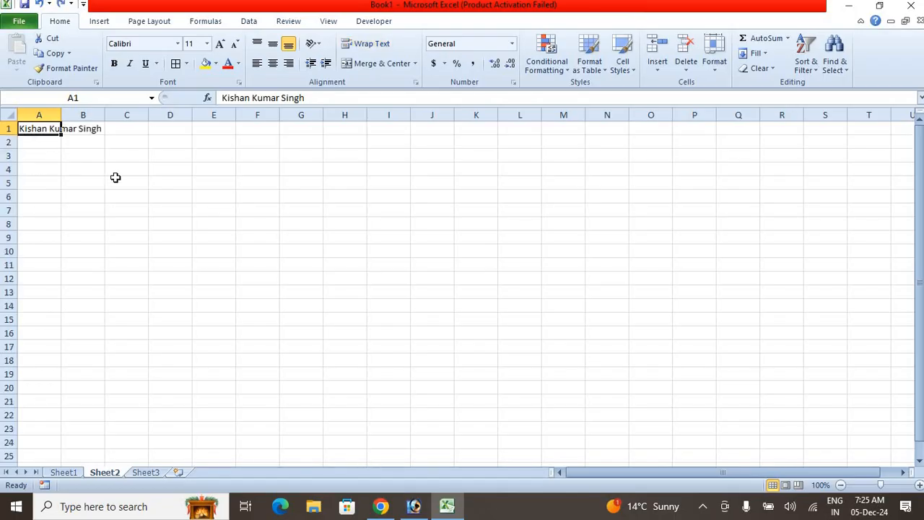
- Merge and center the name across A1:H1
{"action": "left_click", "coordinate": [114, 179]}
{"action": "left_click_drag", "start_coordinate": [36, 129], "coordinate": [334, 124]}
{"action": "left_click", "coordinate": [392, 64]}
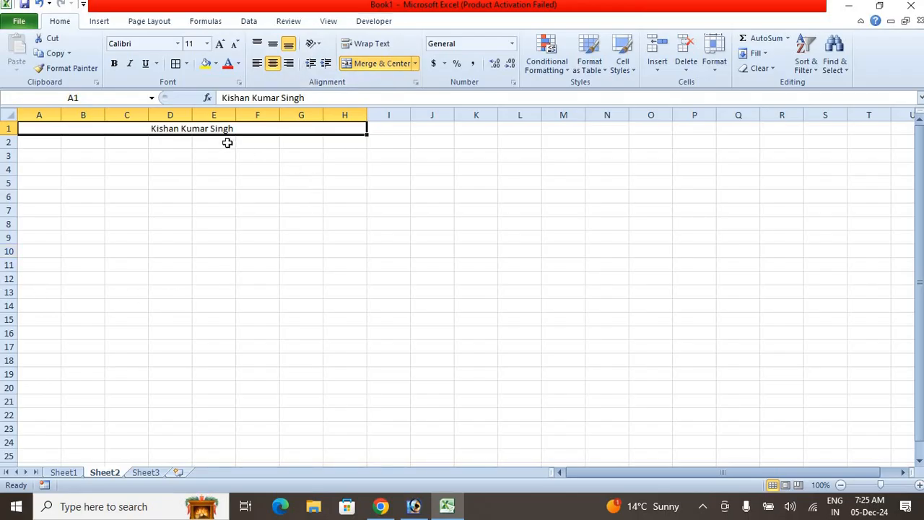
- Apply the Percentage number format to the empty range I1:I18
{"action": "left_click", "coordinate": [512, 44]}
{"action": "left_click", "coordinate": [376, 215]}
{"action": "left_click_drag", "start_coordinate": [402, 130], "coordinate": [382, 357]}
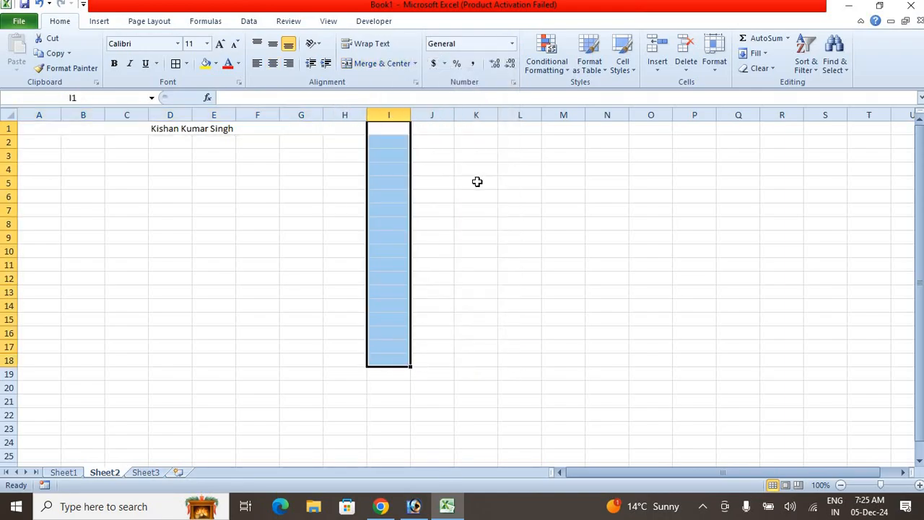
{"action": "left_click", "coordinate": [512, 44]}
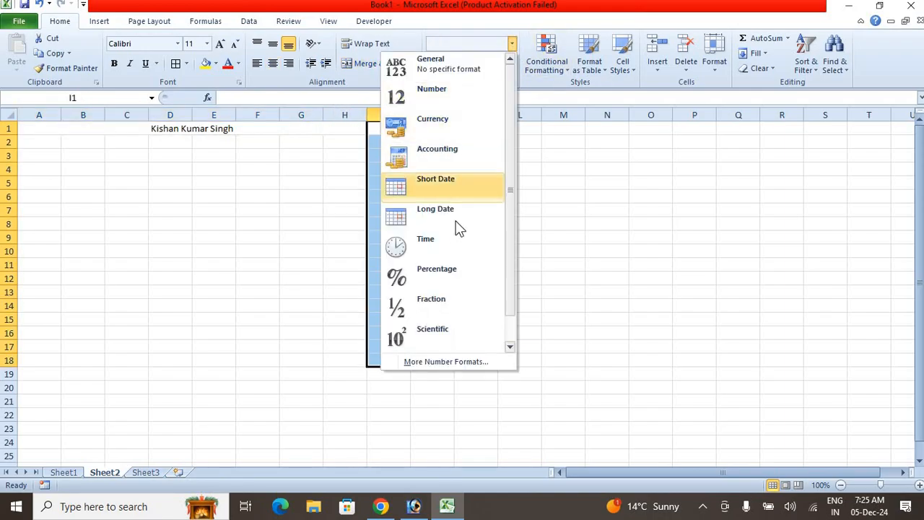
{"action": "left_click", "coordinate": [447, 272]}
- Enter the percentages 25%, 65%, 36%, 65%, 25% and 32% in cells I1 to I6
{"action": "left_click", "coordinate": [392, 129]}
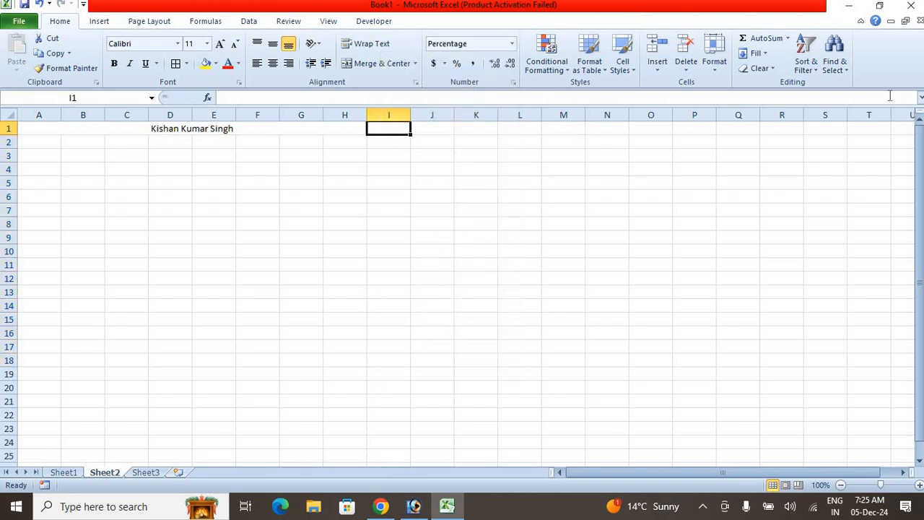
{"action": "type", "text": "25%"}
{"action": "key", "text": "Return"}
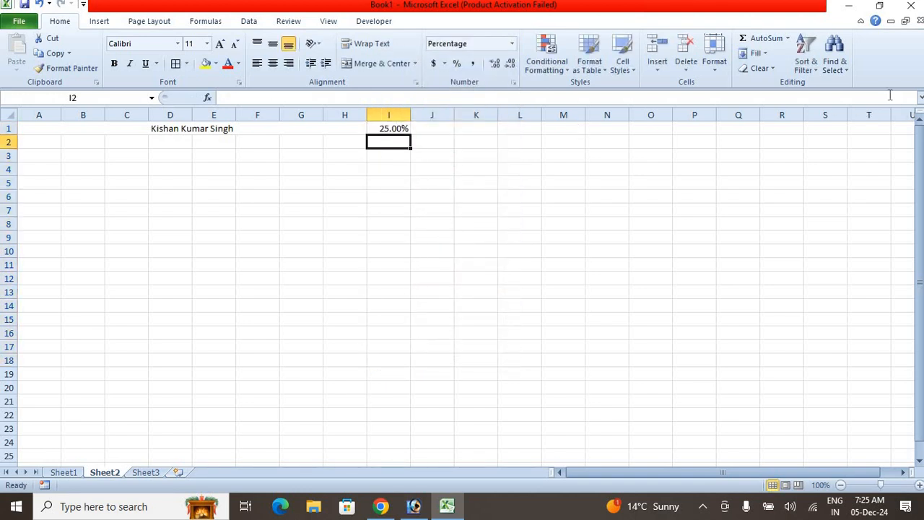
{"action": "type", "text": "65%"}
{"action": "key", "text": "Return"}
{"action": "type", "text": "36%"}
{"action": "key", "text": "Return"}
{"action": "type", "text": "65%"}
{"action": "key", "text": "Return"}
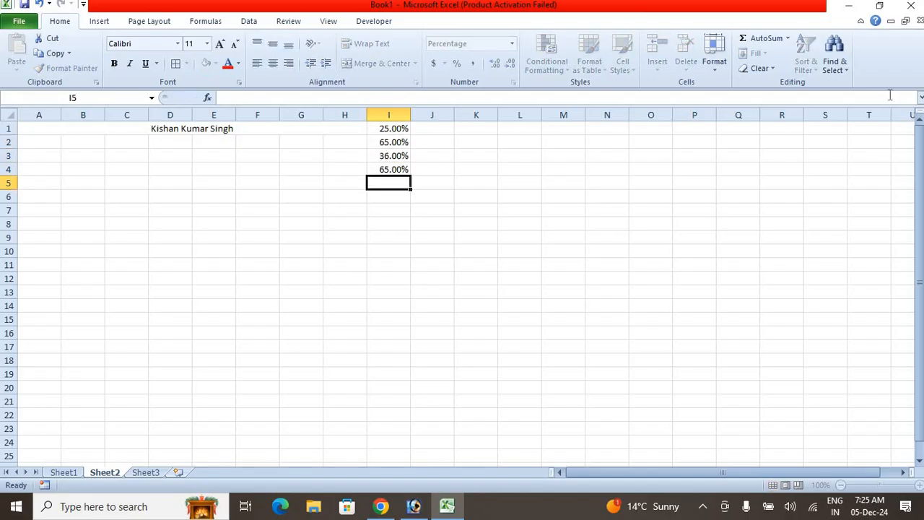
{"action": "type", "text": "2%5"}
{"action": "key", "text": "Return"}
{"action": "type", "text": "32"}
{"action": "key", "text": "Return"}
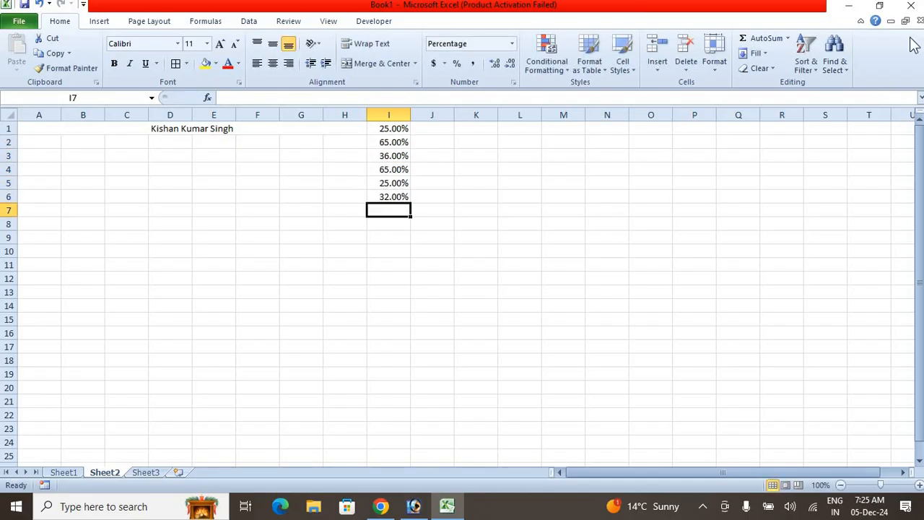
- Apply the Currency number format to the empty range J1:J12
{"action": "left_click_drag", "start_coordinate": [432, 128], "coordinate": [432, 279]}
{"action": "left_click", "coordinate": [512, 44]}
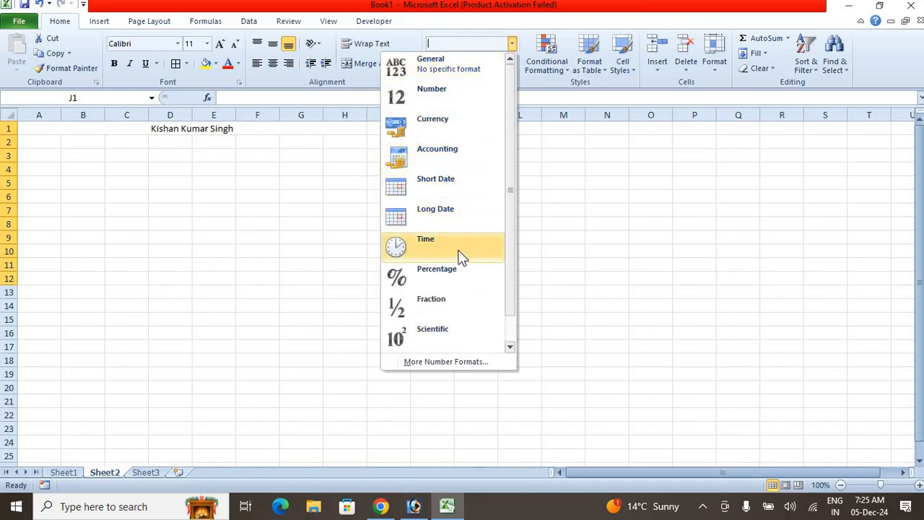
{"action": "left_click", "coordinate": [436, 130]}
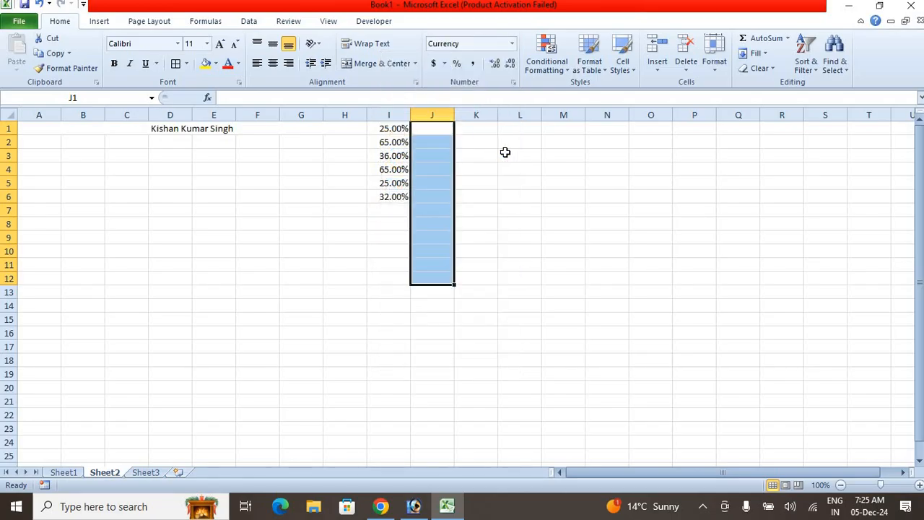
- Enter the amounts 25, 65, 25, 36, 65 and 36 in cells J1 to J6
{"action": "type", "text": "25"}
{"action": "key", "text": "Return"}
{"action": "type", "text": "65"}
{"action": "key", "text": "Return"}
{"action": "type", "text": "25"}
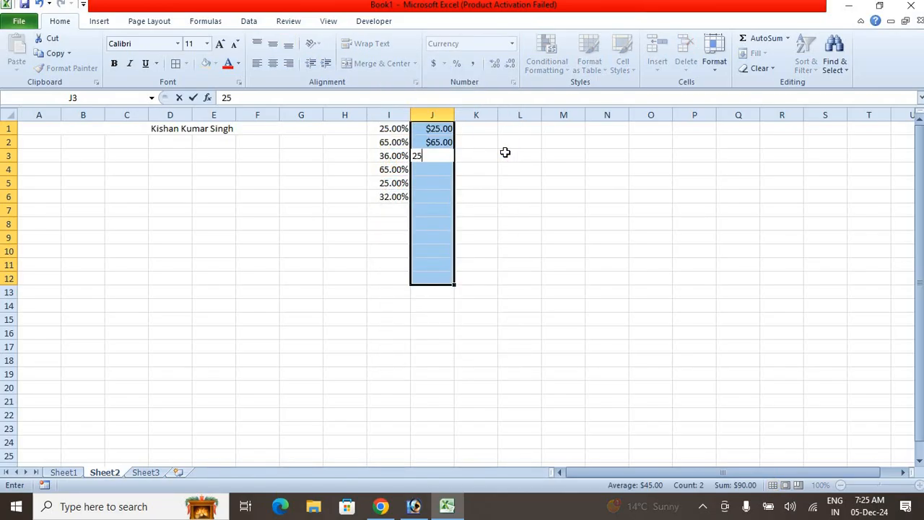
{"action": "key", "text": "Return"}
{"action": "type", "text": "36"}
{"action": "key", "text": "Return"}
{"action": "type", "text": "65"}
{"action": "key", "text": "Return"}
{"action": "type", "text": "36"}
{"action": "key", "text": "Return"}
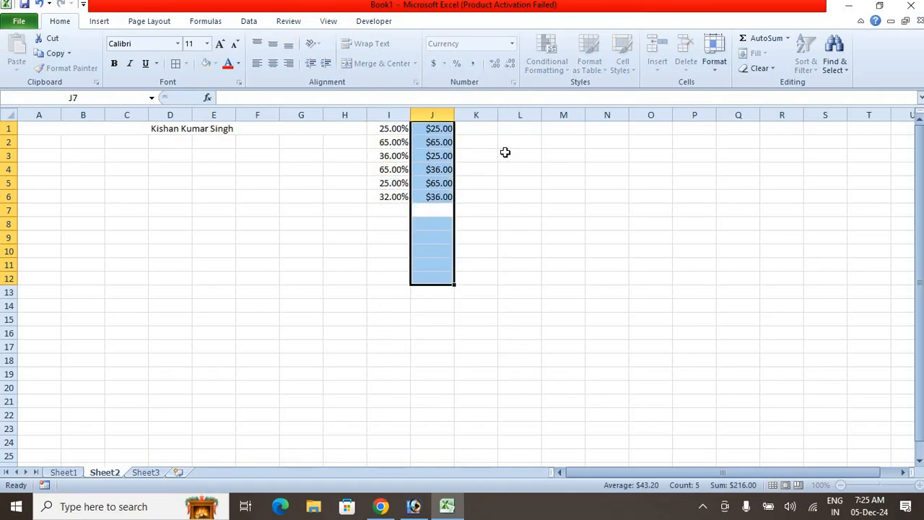
- Change J1:J12 to the Accounting format with the ₹ Assamese currency symbol
{"action": "left_click", "coordinate": [444, 63]}
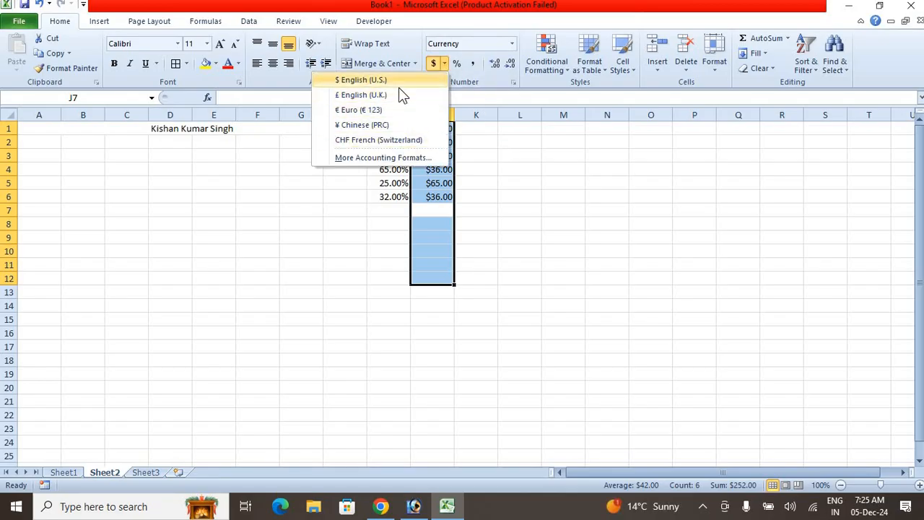
{"action": "left_click", "coordinate": [391, 157]}
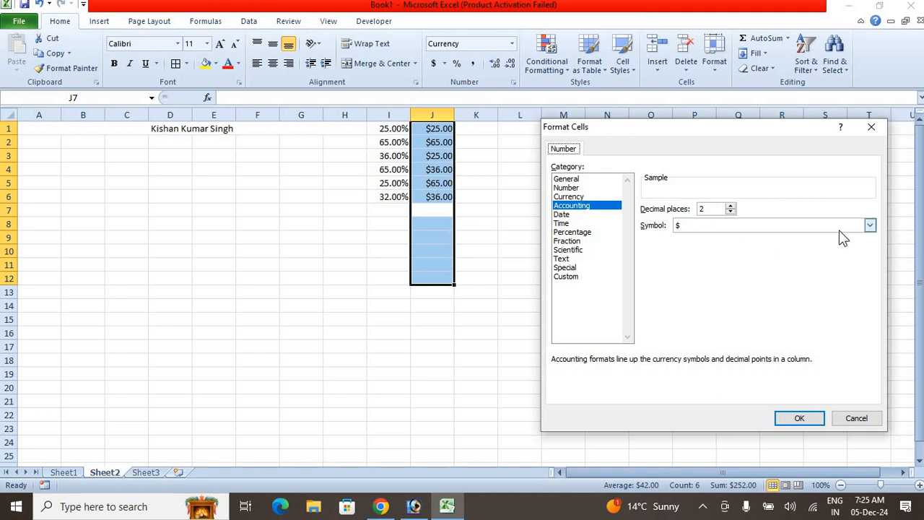
{"action": "left_click", "coordinate": [870, 226]}
{"action": "scroll", "coordinate": [726, 256], "scroll_direction": "down", "scroll_amount": 2}
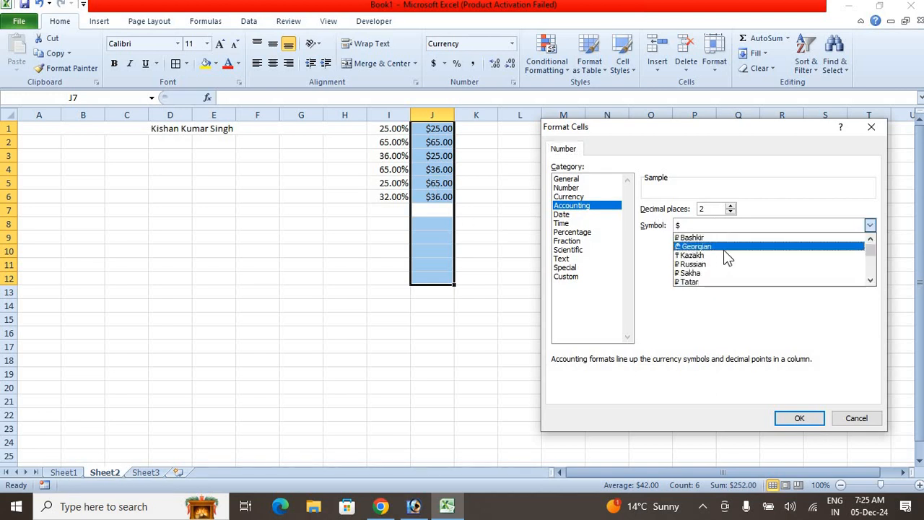
{"action": "scroll", "coordinate": [726, 261], "scroll_direction": "down", "scroll_amount": 15}
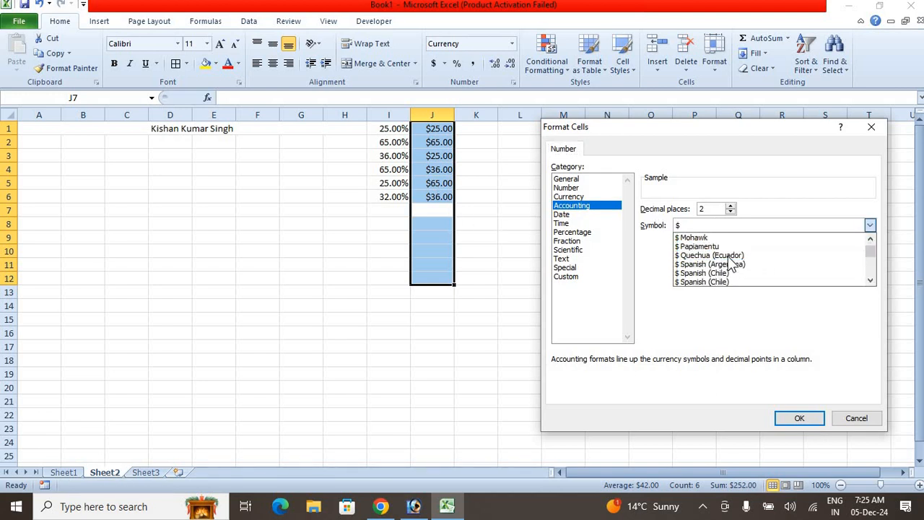
{"action": "scroll", "coordinate": [731, 262], "scroll_direction": "down", "scroll_amount": 4}
{"action": "scroll", "coordinate": [731, 262], "scroll_direction": "up", "scroll_amount": 2}
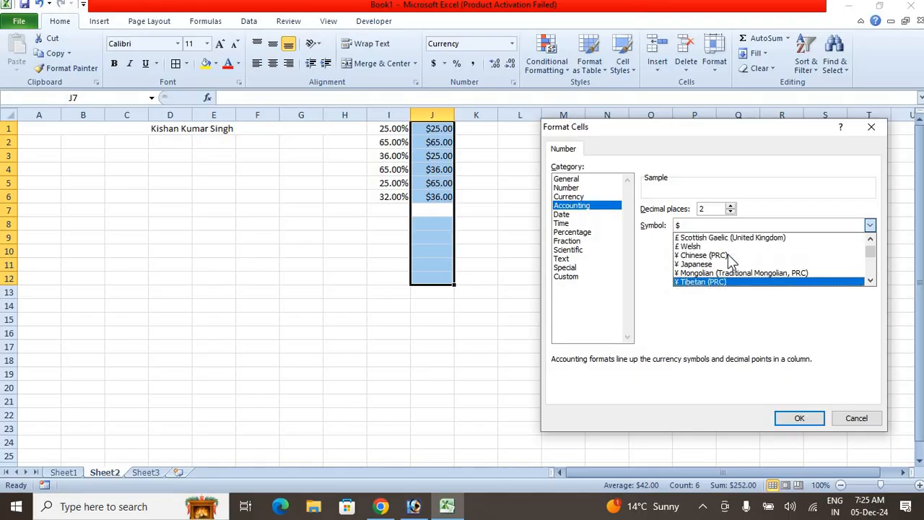
{"action": "scroll", "coordinate": [731, 261], "scroll_direction": "down", "scroll_amount": 8}
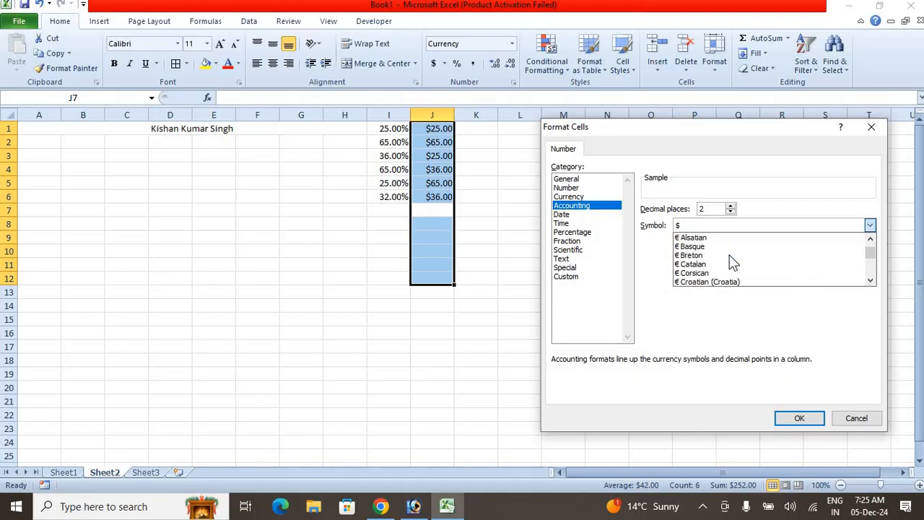
{"action": "scroll", "coordinate": [731, 261], "scroll_direction": "down", "scroll_amount": 12}
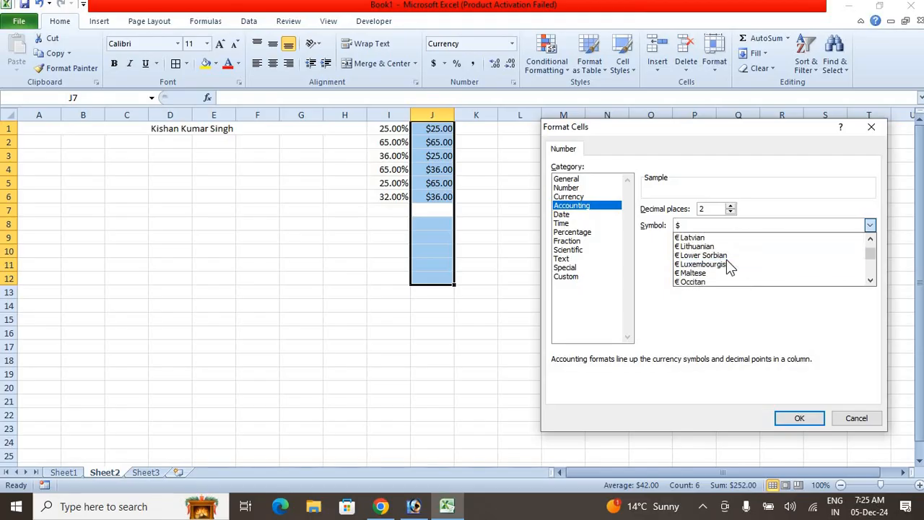
{"action": "scroll", "coordinate": [725, 273], "scroll_direction": "down", "scroll_amount": 8}
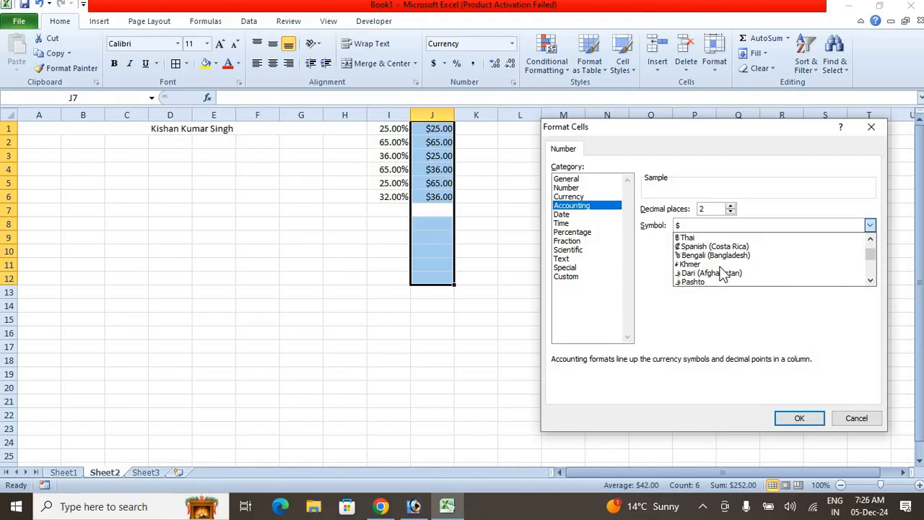
{"action": "scroll", "coordinate": [724, 273], "scroll_direction": "up", "scroll_amount": 2}
{"action": "scroll", "coordinate": [723, 271], "scroll_direction": "down", "scroll_amount": 4}
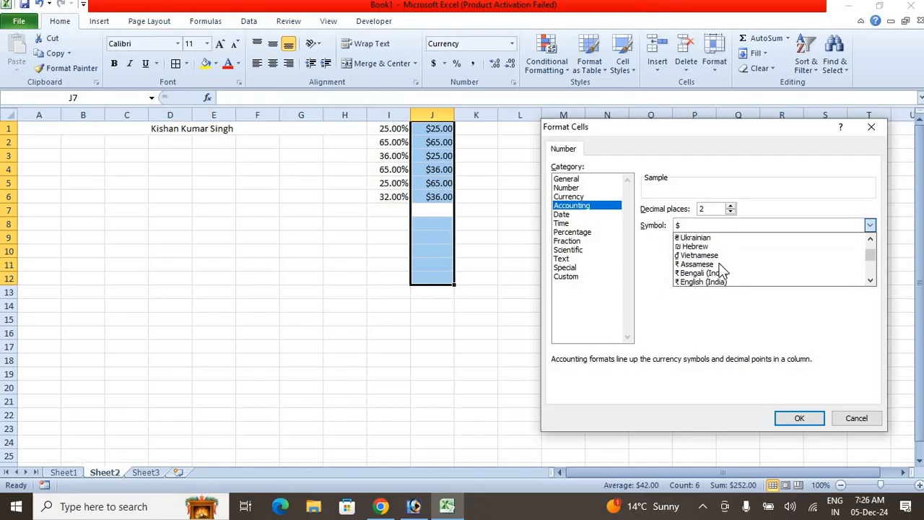
{"action": "left_click", "coordinate": [708, 264]}
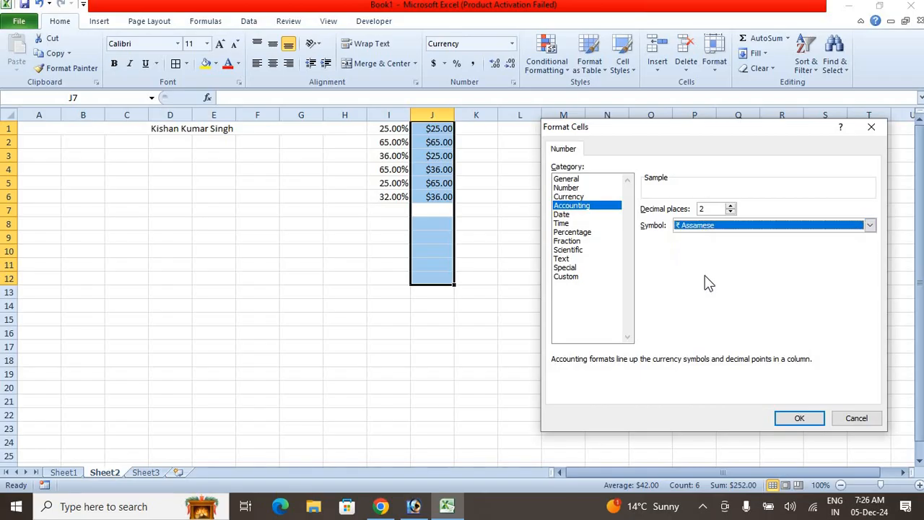
{"action": "left_click", "coordinate": [793, 416]}
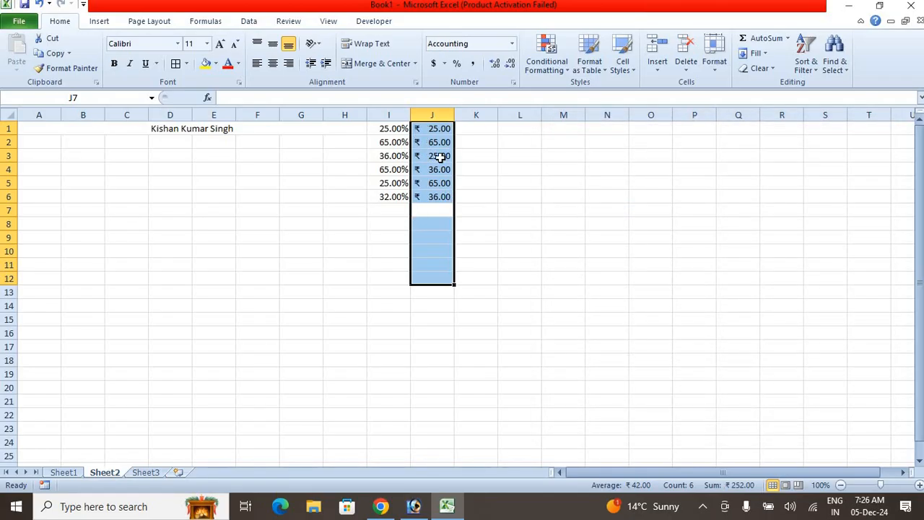
- Decrease the decimals of J1:J12 to none and increase them to nine places
{"action": "left_click", "coordinate": [511, 66]}
{"action": "left_click", "coordinate": [511, 67]}
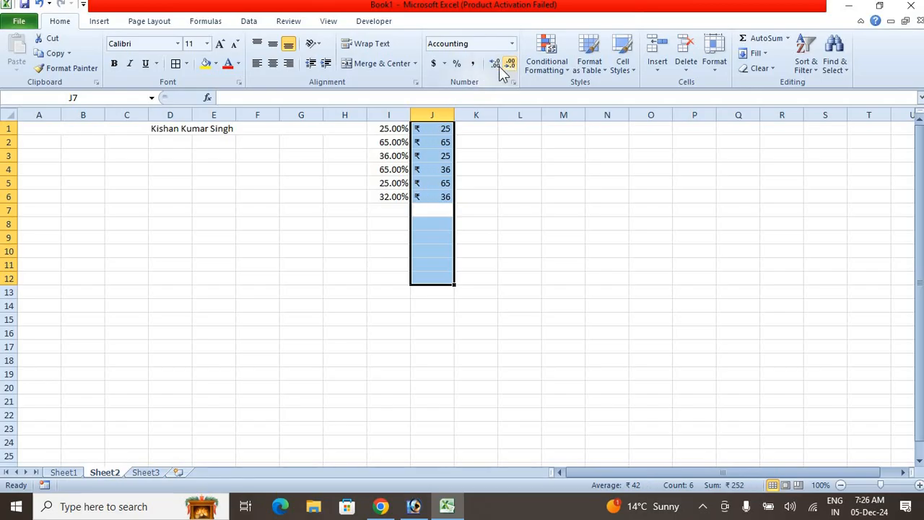
{"action": "left_click", "coordinate": [497, 65]}
{"action": "left_click", "coordinate": [497, 66]}
{"action": "left_click", "coordinate": [497, 66]}
{"action": "left_click", "coordinate": [497, 66]}
{"action": "left_click", "coordinate": [497, 66]}
{"action": "left_click", "coordinate": [497, 66]}
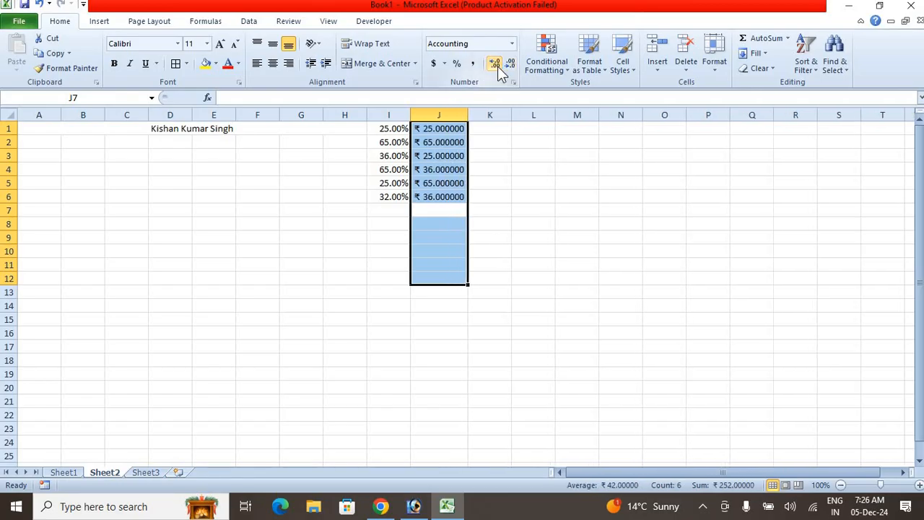
{"action": "left_click", "coordinate": [497, 66]}
{"action": "left_click", "coordinate": [496, 65]}
{"action": "left_click", "coordinate": [497, 66]}
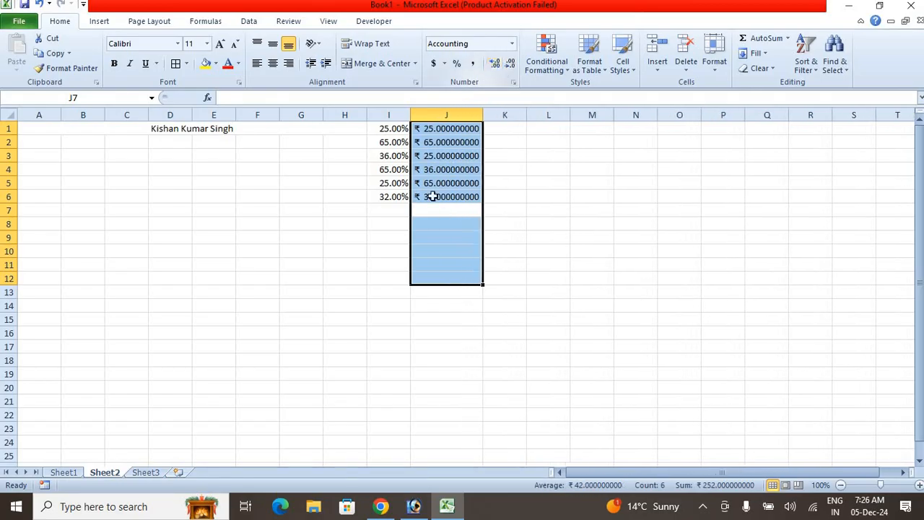
- Reduce the decimal places of the amounts in J1:J12 and raise them again to three
{"action": "left_click", "coordinate": [517, 67]}
{"action": "left_click", "coordinate": [516, 67]}
{"action": "left_click", "coordinate": [516, 68]}
{"action": "left_click", "coordinate": [516, 67]}
{"action": "left_click", "coordinate": [517, 67]}
{"action": "left_click", "coordinate": [517, 67]}
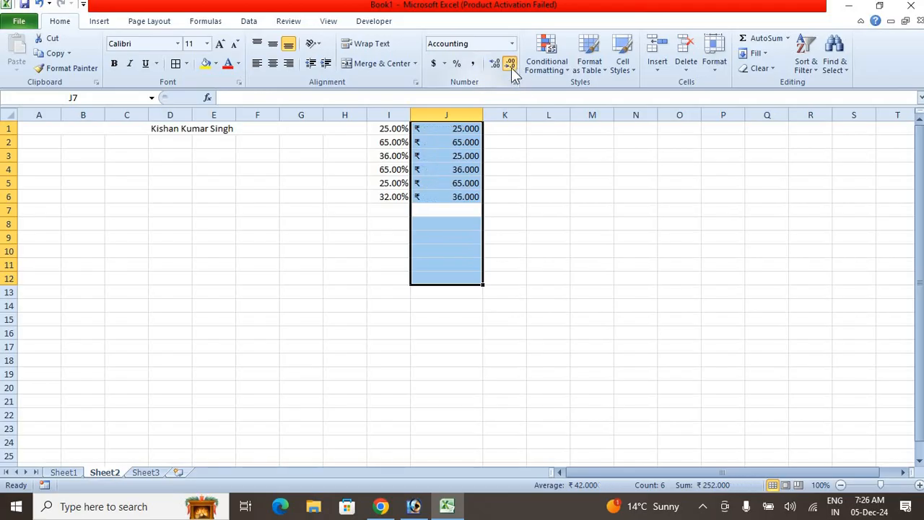
{"action": "left_click", "coordinate": [512, 67]}
{"action": "left_click", "coordinate": [508, 68]}
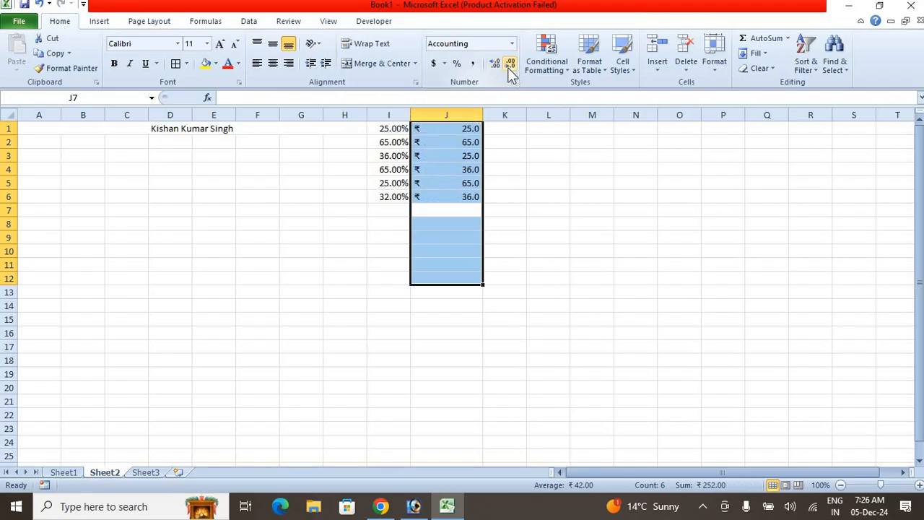
{"action": "left_click", "coordinate": [508, 68]}
{"action": "left_click", "coordinate": [492, 66]}
{"action": "left_click", "coordinate": [492, 66]}
{"action": "left_click", "coordinate": [493, 67]}
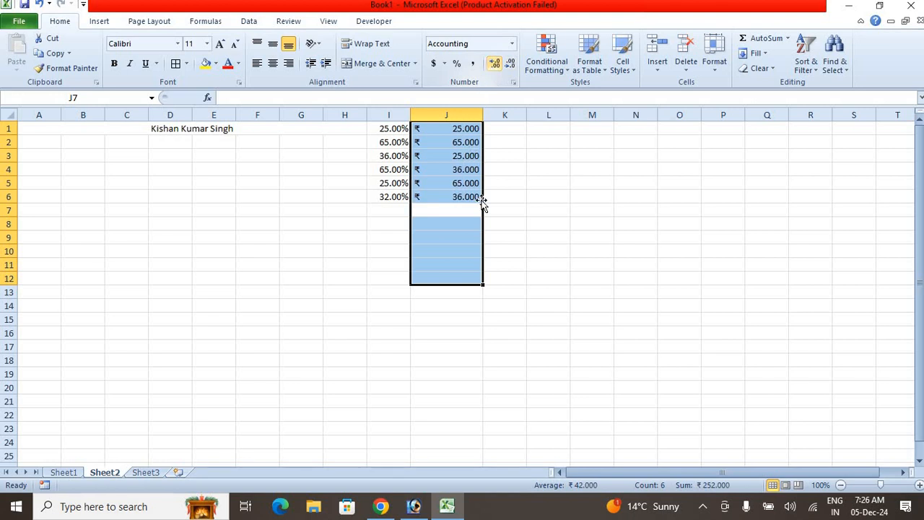
{"action": "left_click", "coordinate": [515, 213]}
- Return to Sheet1 and reduce the height of row 5 to about one line of text
{"action": "left_click", "coordinate": [65, 474]}
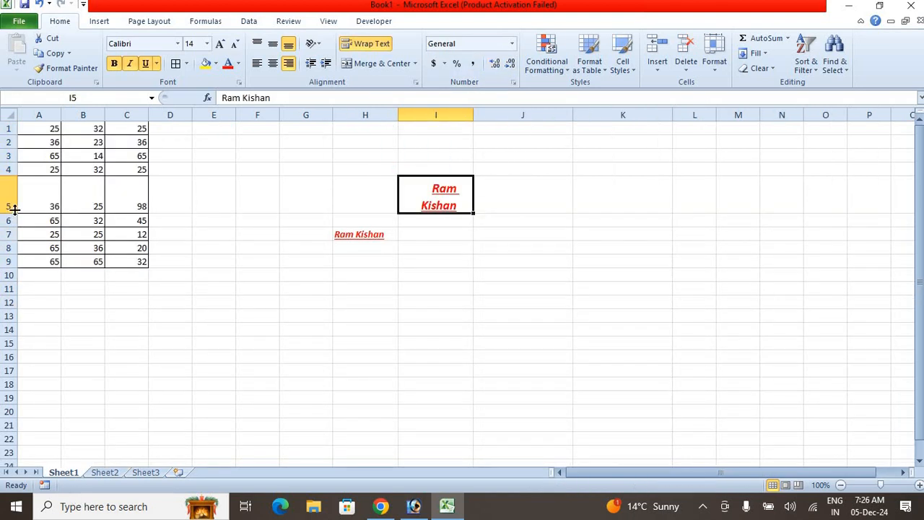
{"action": "left_click_drag", "start_coordinate": [14, 210], "coordinate": [14, 194]}
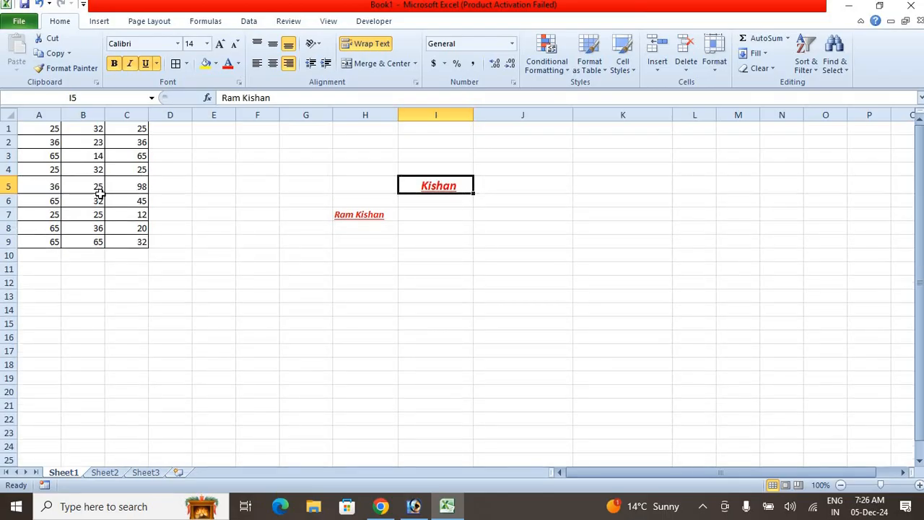